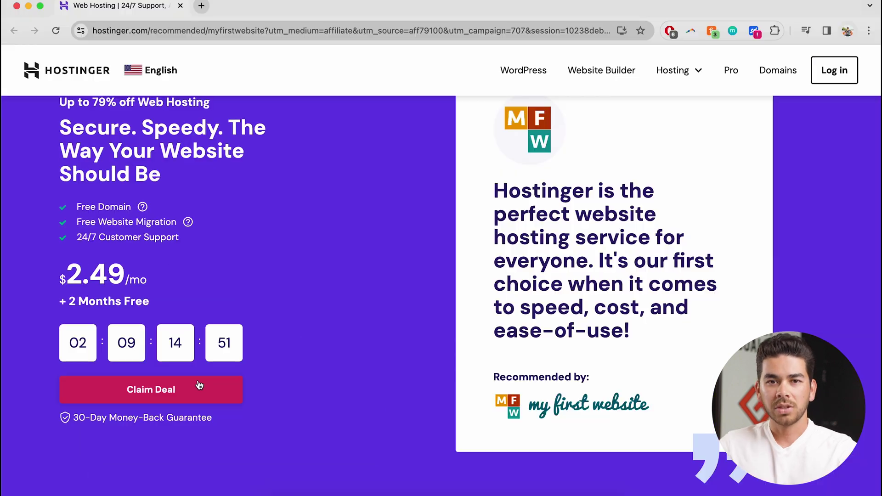
# Scroll through the plan cards and Top Features to compare Premium at $2.49/mo with Business and Cloud Startup
pyautogui.scroll(-10, 618, 302)
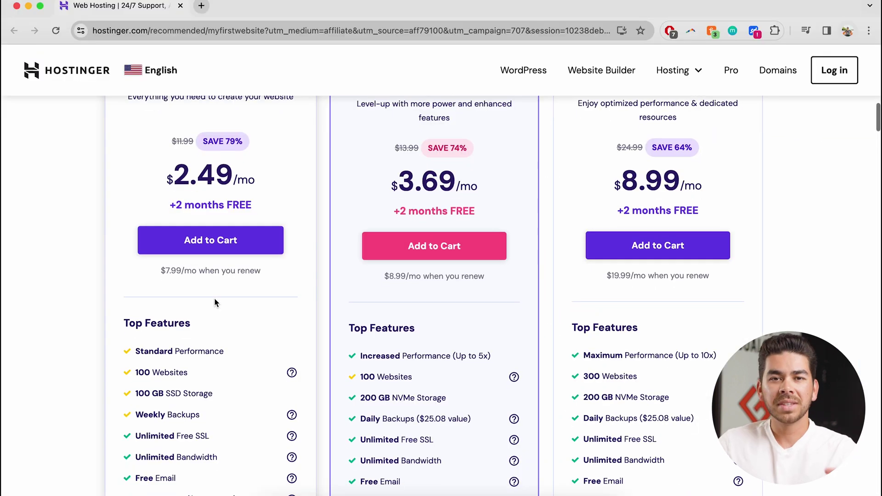
pyautogui.scroll(2, 214, 298)
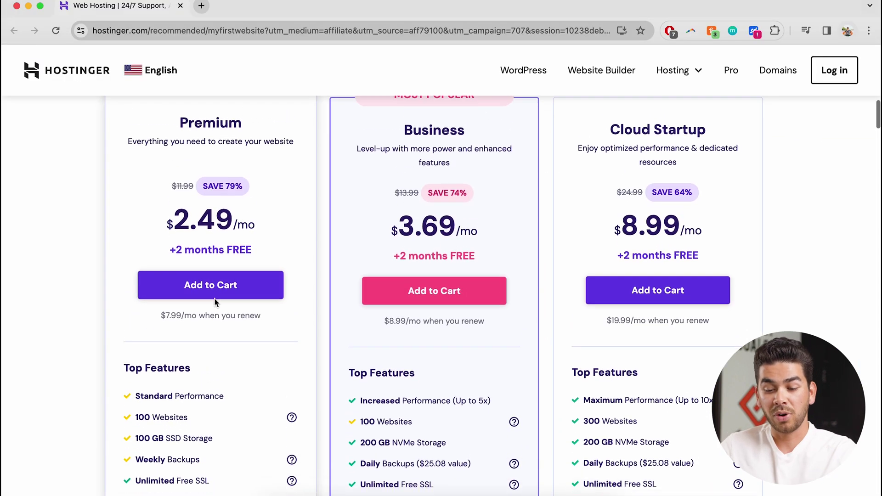
pyautogui.scroll(-5, 214, 298)
pyautogui.scroll(-2, 215, 303)
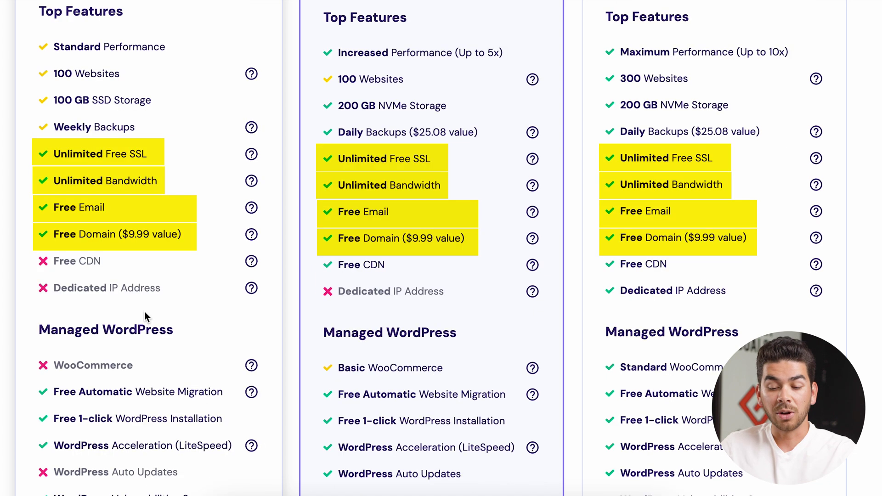
pyautogui.scroll(-10, 144, 312)
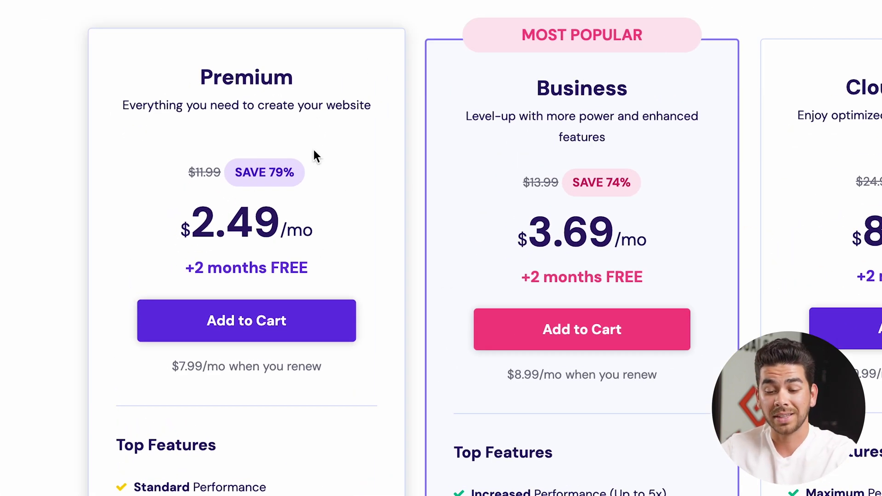
# Add the Premium plan to the cart on a 12-month billing period, totalling $35.88
pyautogui.click(253, 324)
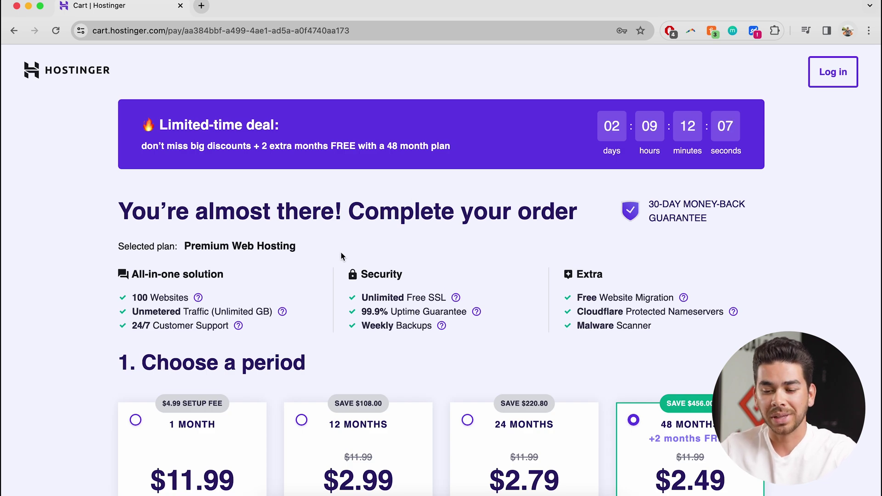
pyautogui.scroll(-4, 343, 258)
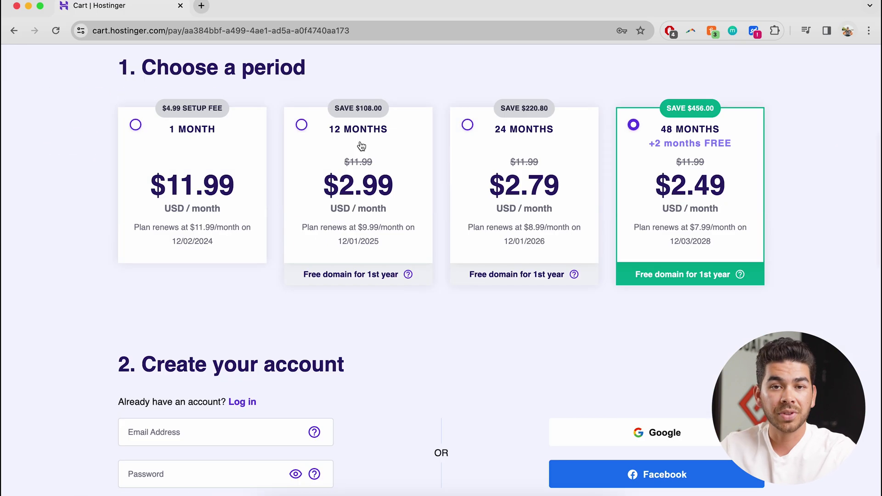
pyautogui.click(303, 127)
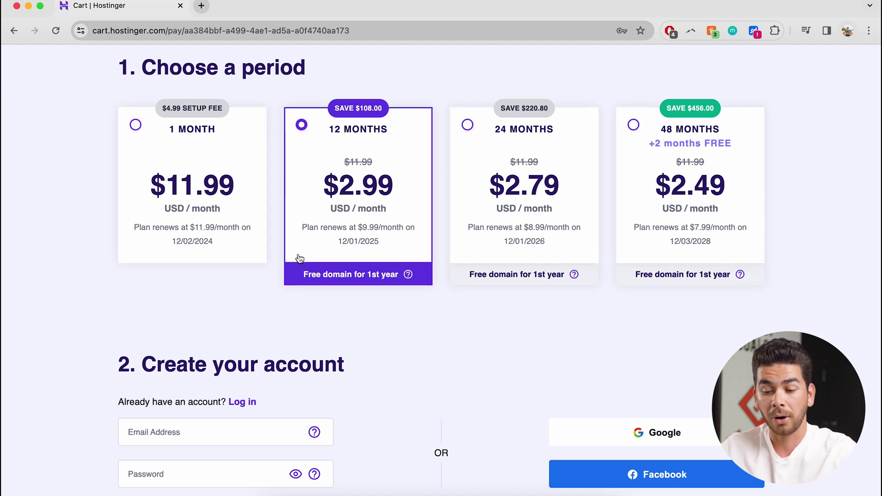
pyautogui.scroll(-5, 258, 225)
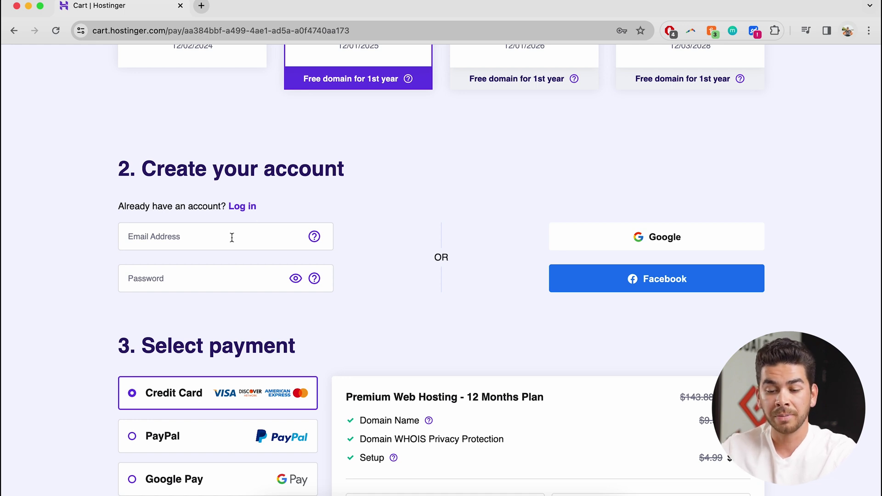
pyautogui.scroll(-6, 231, 237)
pyautogui.click(400, 246)
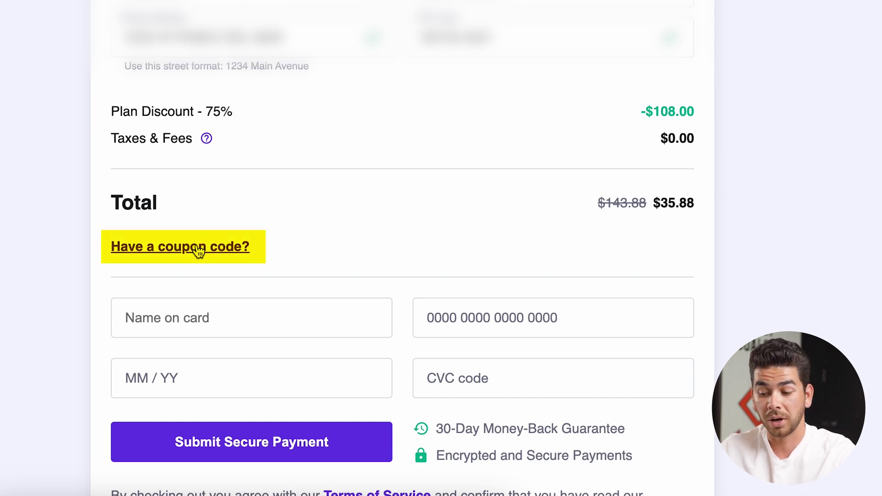
# Apply the coupon code MYFIRSTWEBSITE to the order, cutting the total to $32.29
pyautogui.click(199, 248)
pyautogui.write('MYFIRSTWEBSITE')
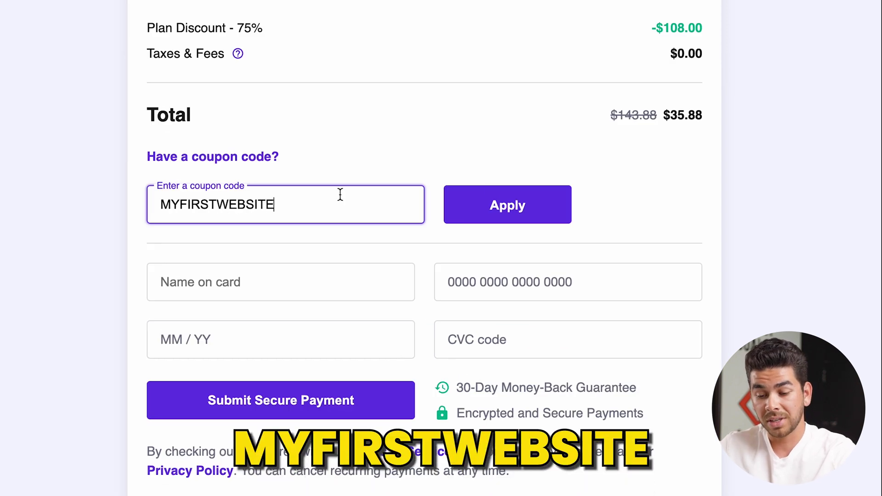
pyautogui.click(501, 198)
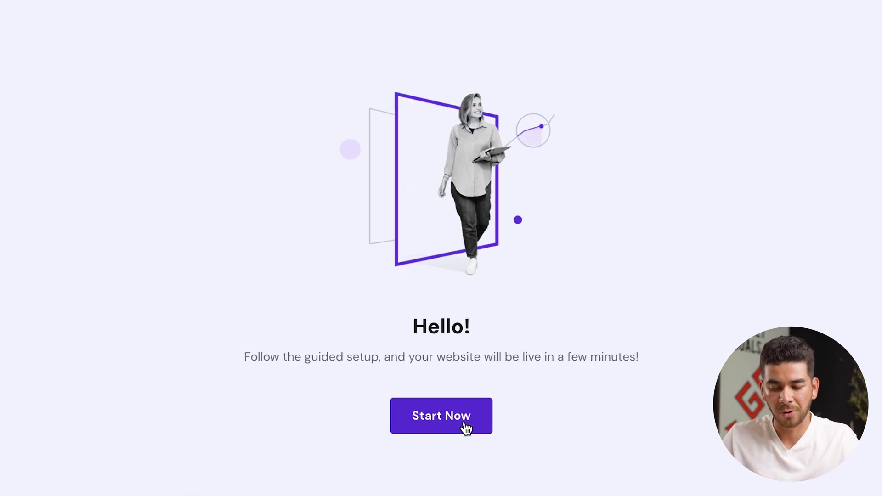
# Start a new website on Hostinger Builder with AI, choosing the domain later and using a temporary one
pyautogui.click(465, 427)
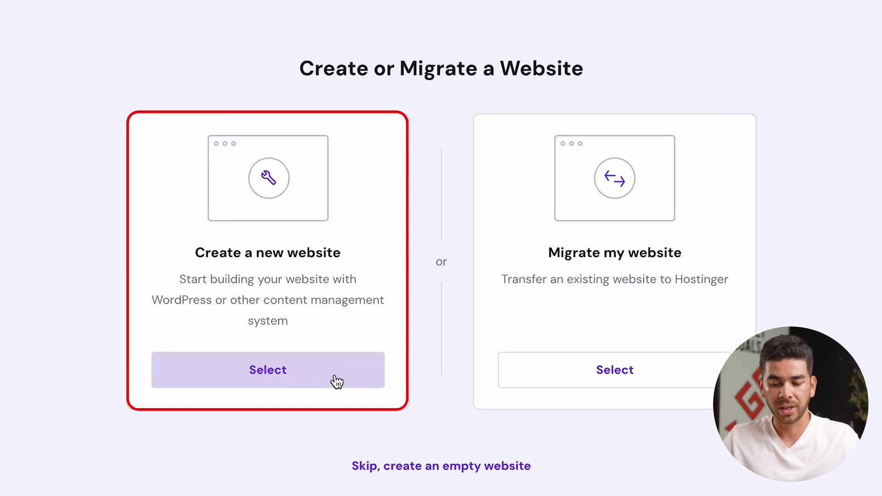
pyautogui.click(370, 398)
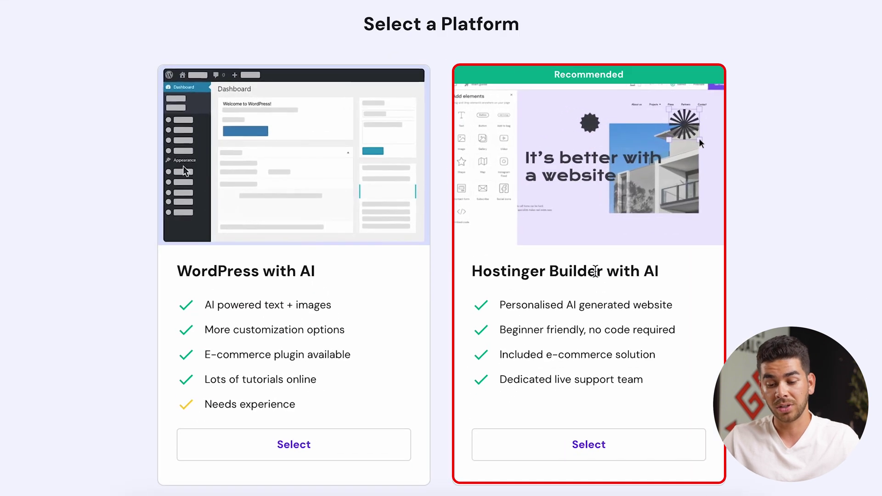
pyautogui.click(597, 448)
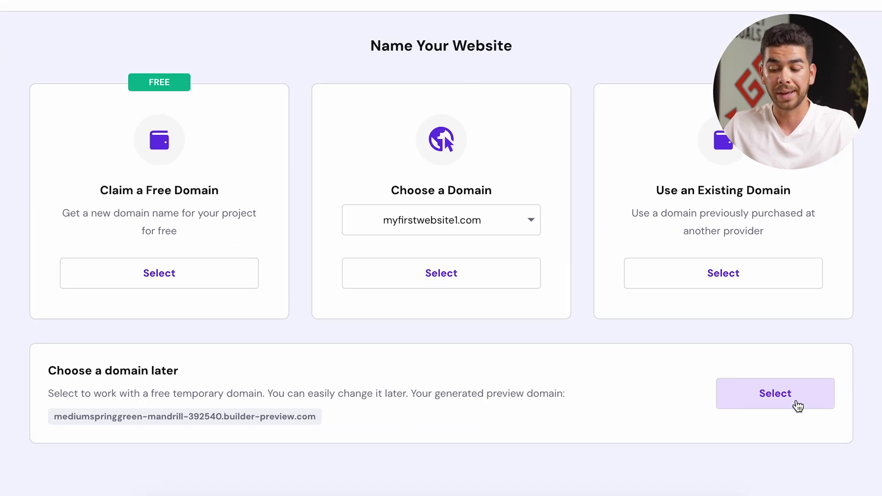
pyautogui.click(743, 406)
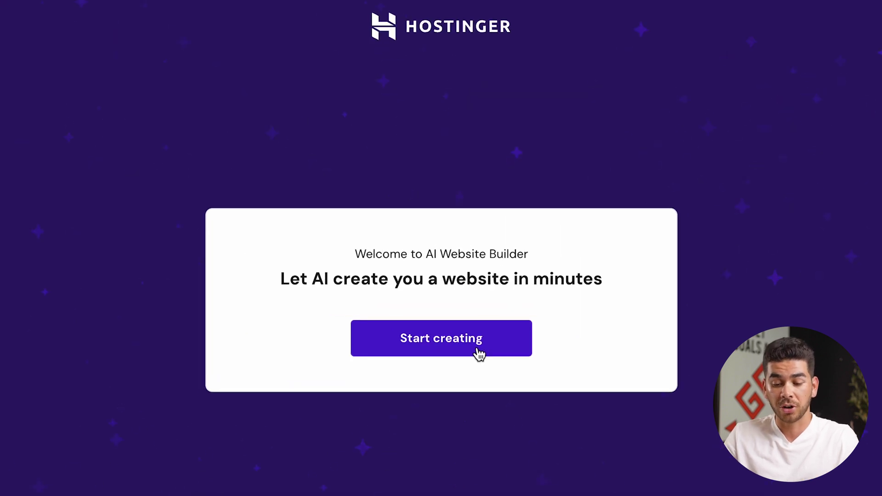
# Open the AI website creation form and set the website type to Other
pyautogui.click(477, 350)
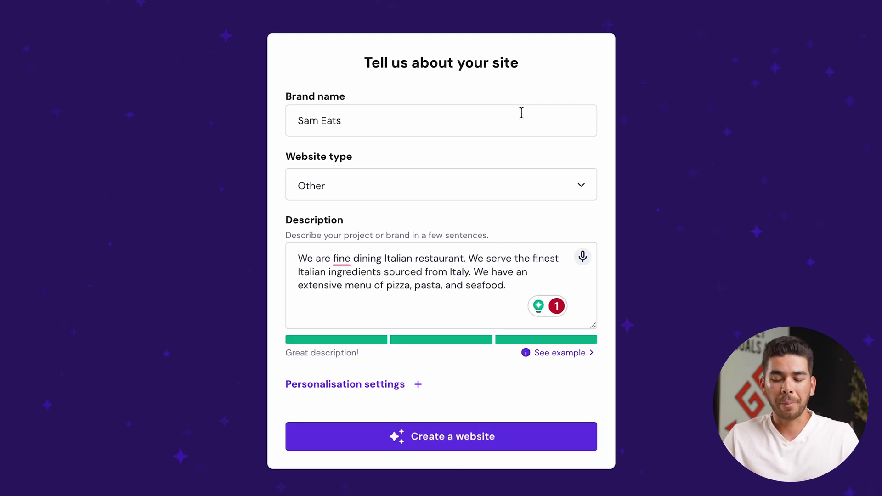
pyautogui.click(346, 193)
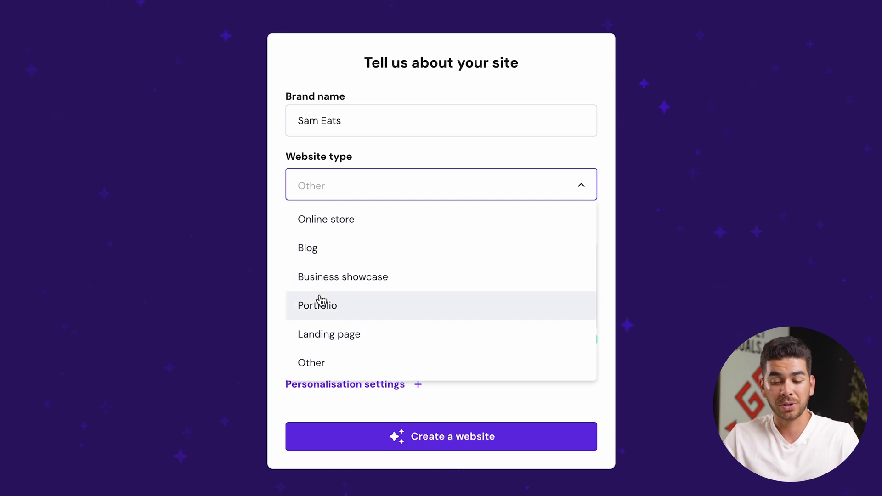
pyautogui.click(307, 362)
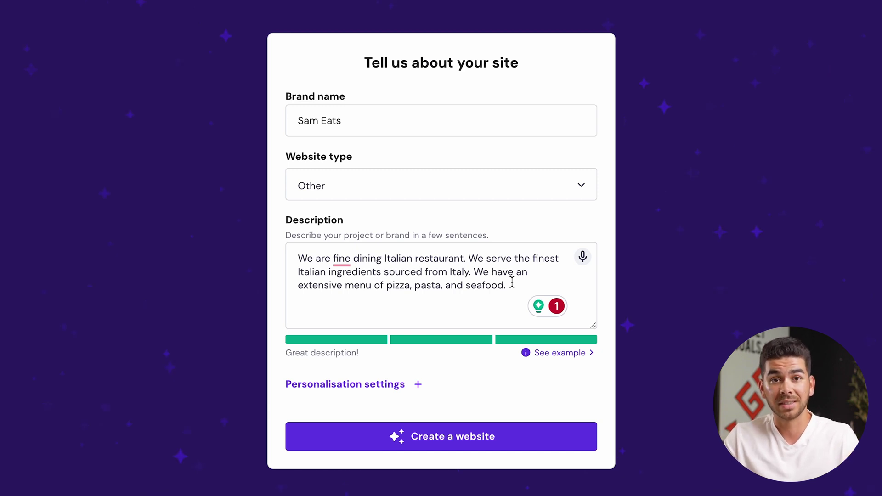
# Expand Personalisation settings and generate the Sam Eats Italian restaurant site
pyautogui.click(363, 384)
pyautogui.scroll(-3, 374, 370)
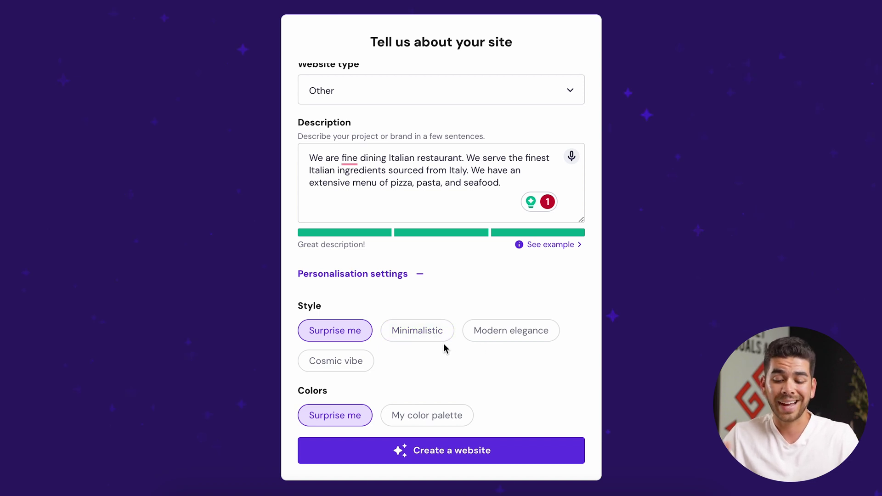
pyautogui.scroll(3, 443, 348)
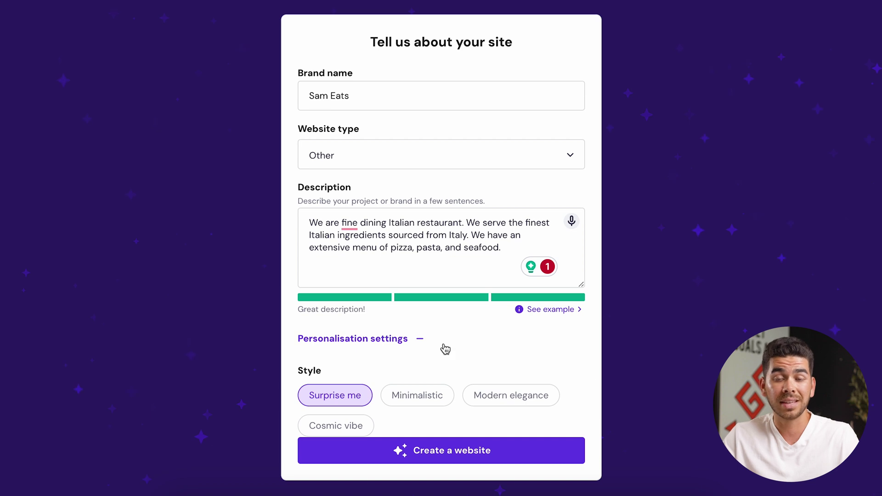
pyautogui.scroll(-3, 445, 349)
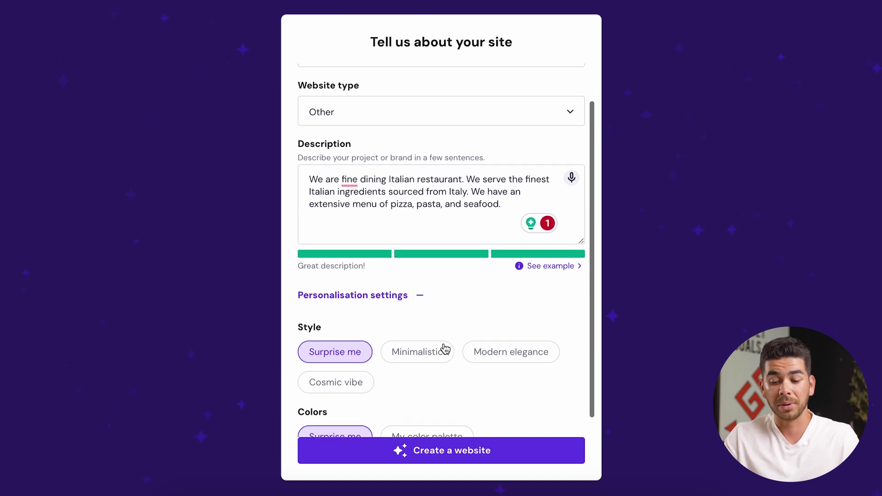
pyautogui.click(447, 454)
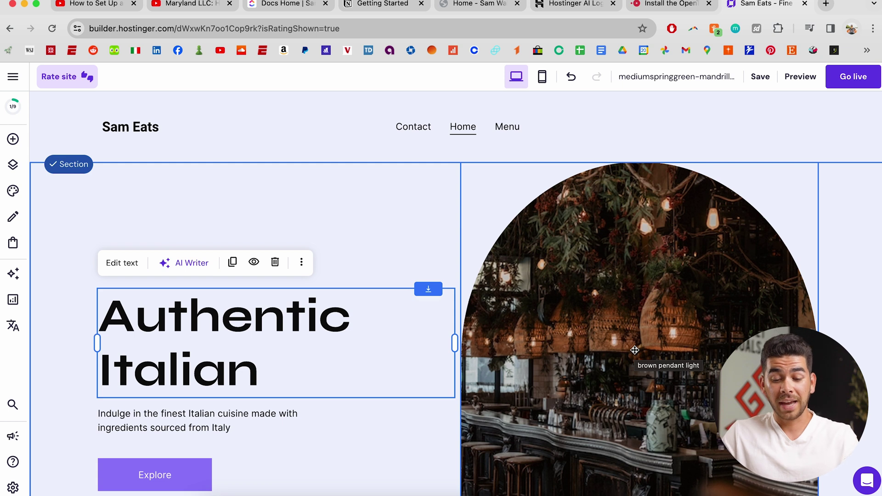
pyautogui.scroll(-2, 635, 350)
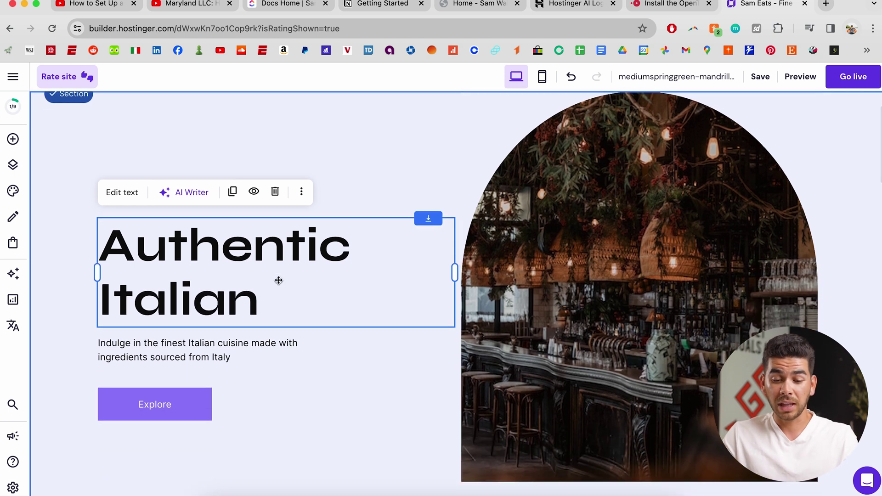
pyautogui.scroll(2, 297, 264)
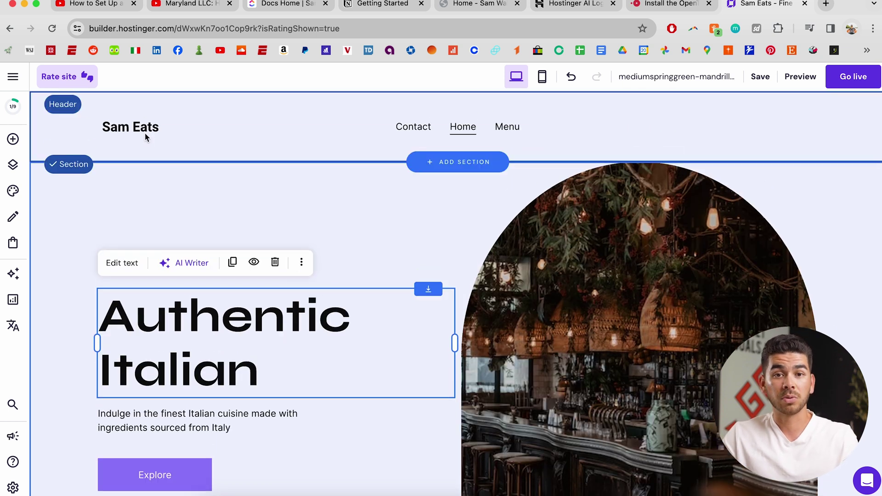
pyautogui.scroll(-6, 337, 294)
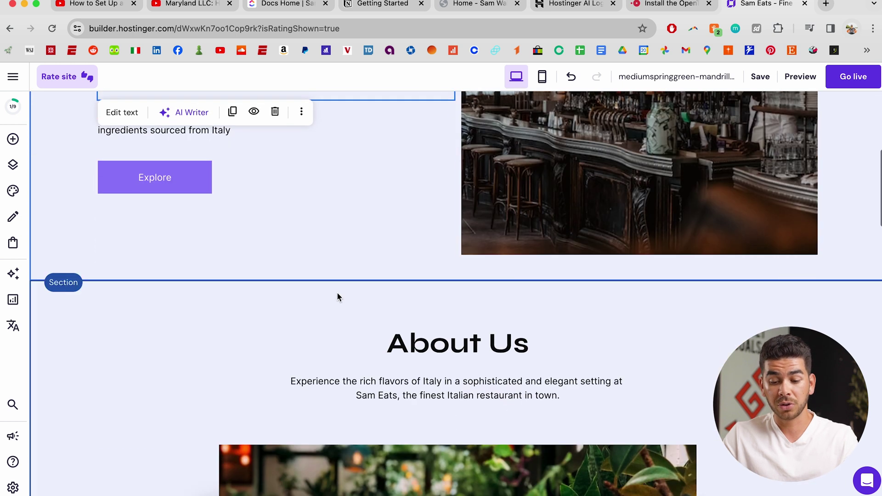
pyautogui.scroll(-10, 337, 294)
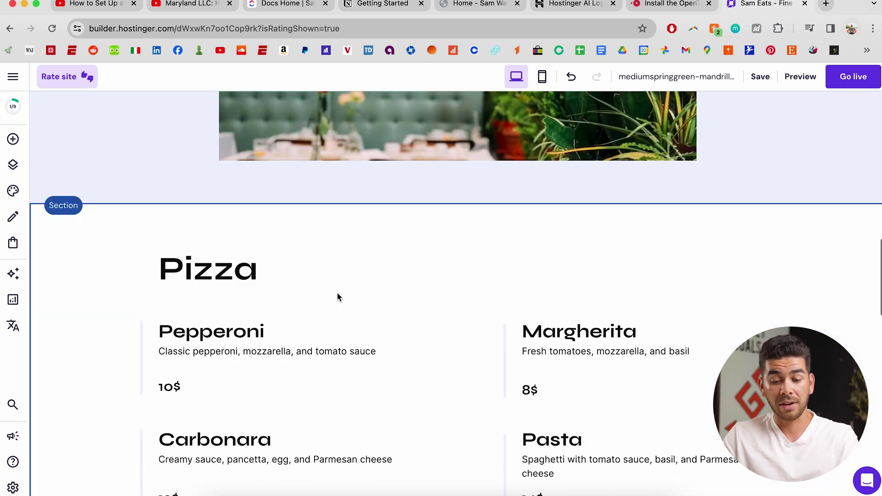
pyautogui.scroll(-3, 337, 296)
pyautogui.scroll(10, 338, 294)
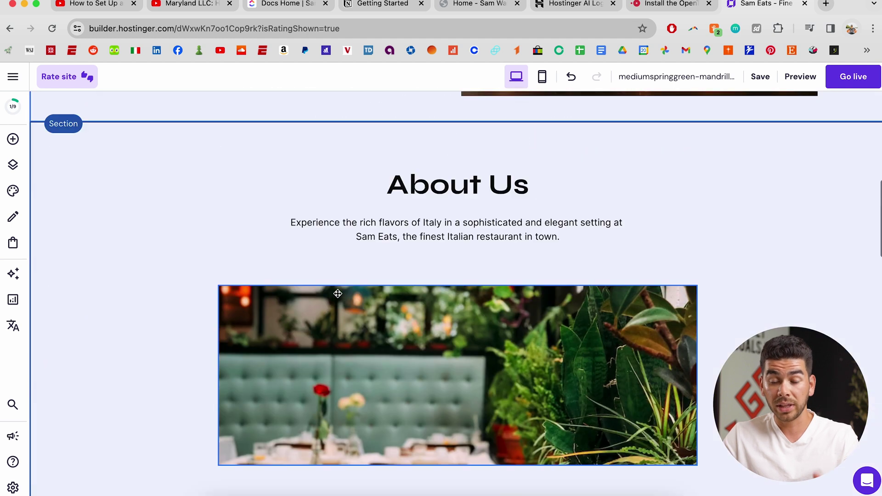
pyautogui.scroll(10, 338, 294)
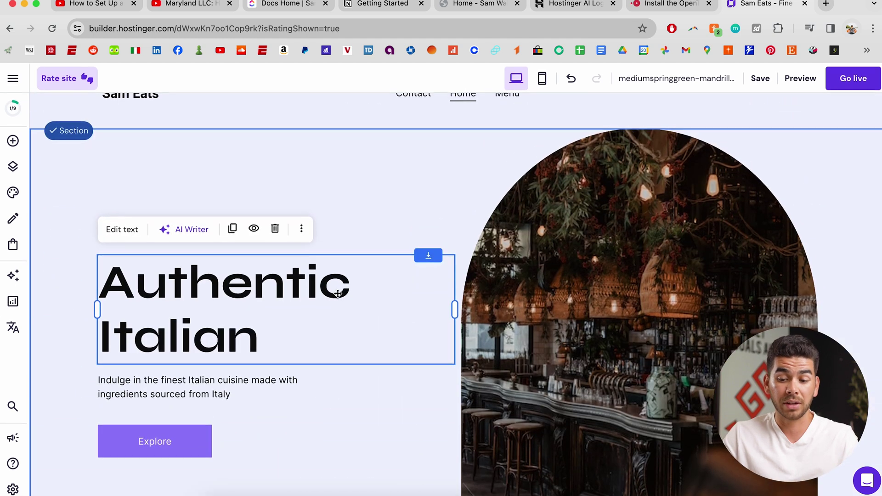
pyautogui.scroll(2, 482, 146)
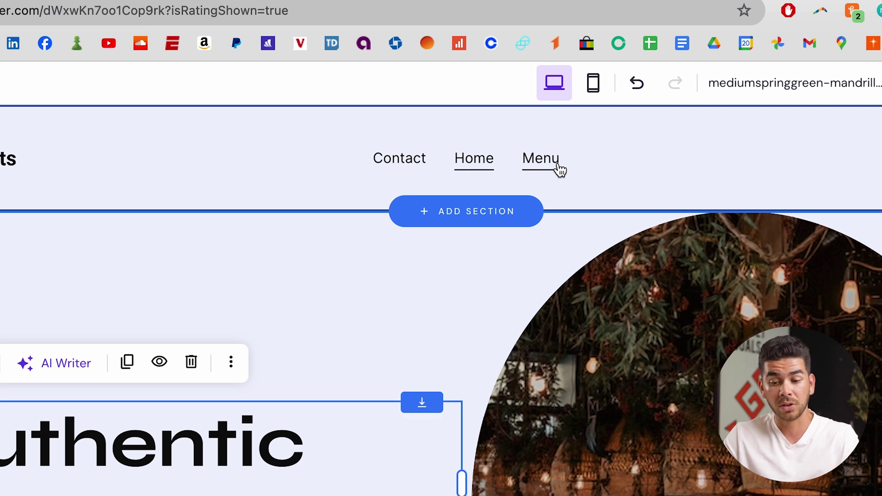
pyautogui.click(541, 158)
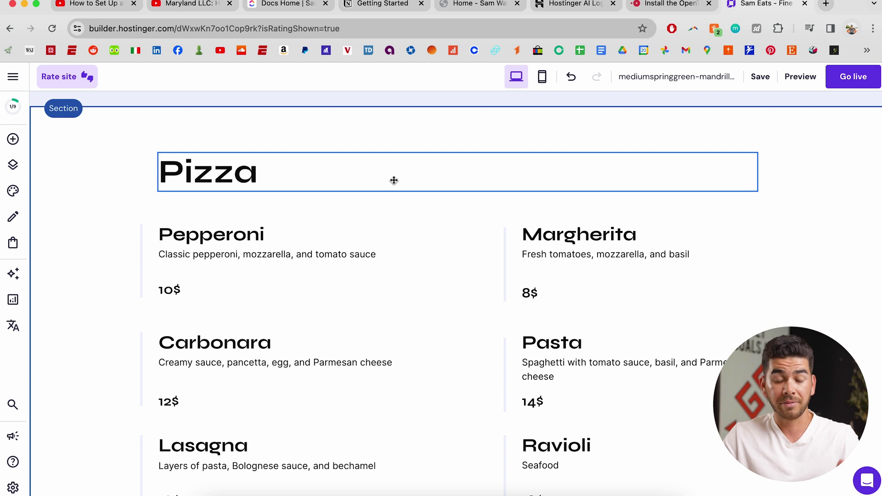
pyautogui.scroll(-2, 394, 180)
pyautogui.scroll(-3, 394, 180)
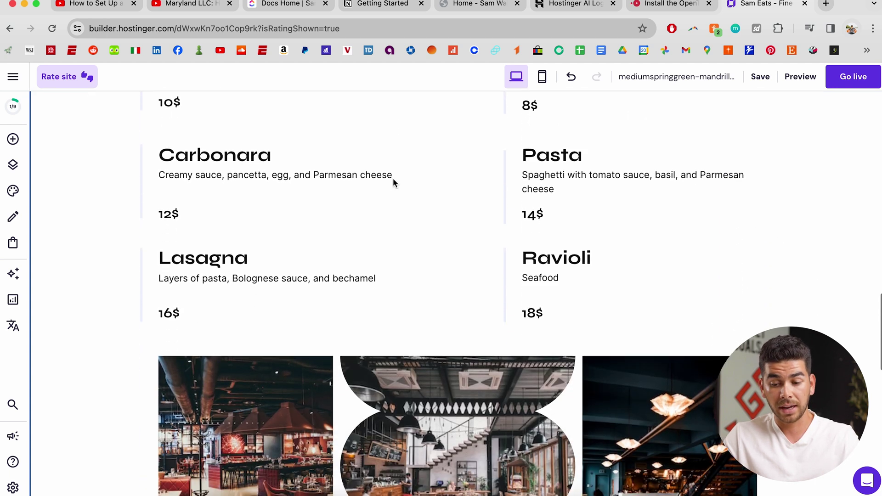
pyautogui.scroll(-5, 365, 405)
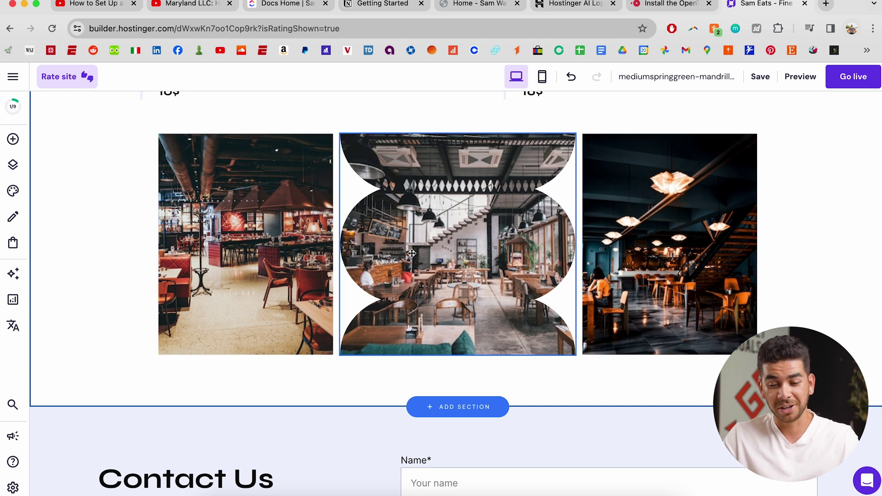
pyautogui.scroll(-7, 382, 312)
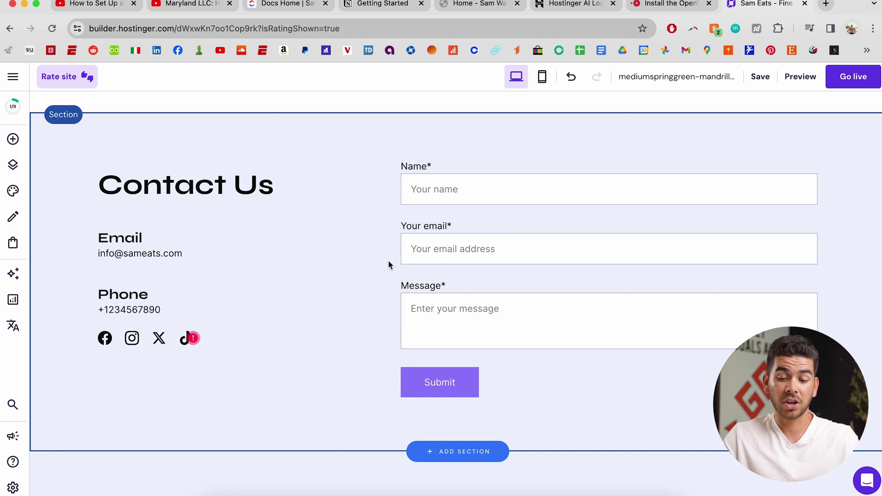
pyautogui.scroll(-3, 388, 265)
pyautogui.scroll(1, 389, 265)
pyautogui.scroll(2, 389, 265)
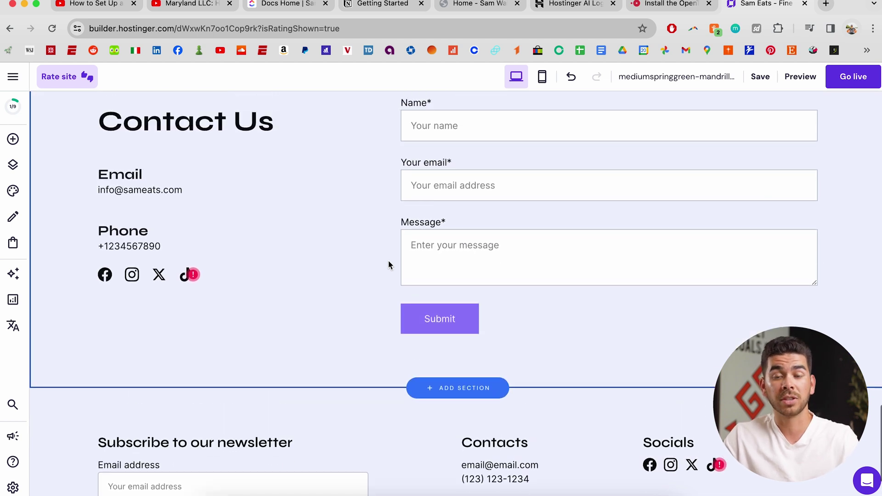
pyautogui.scroll(-4, 377, 321)
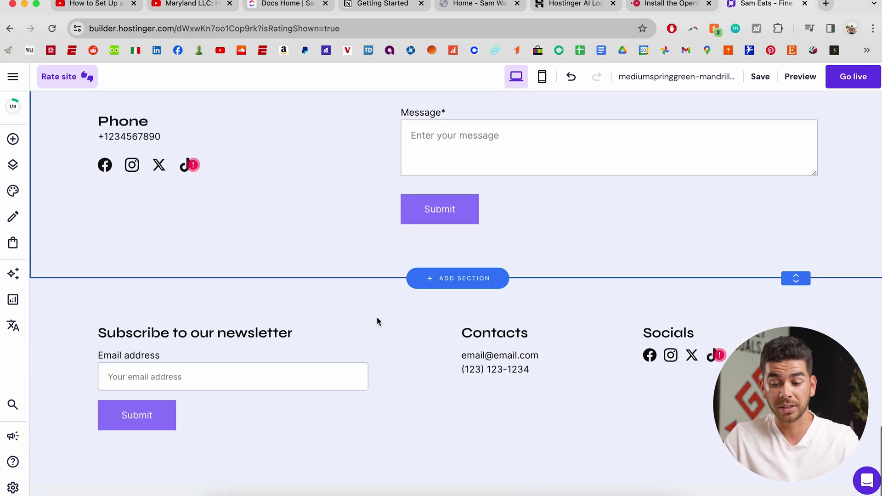
pyautogui.scroll(20, 377, 322)
pyautogui.scroll(5, 377, 321)
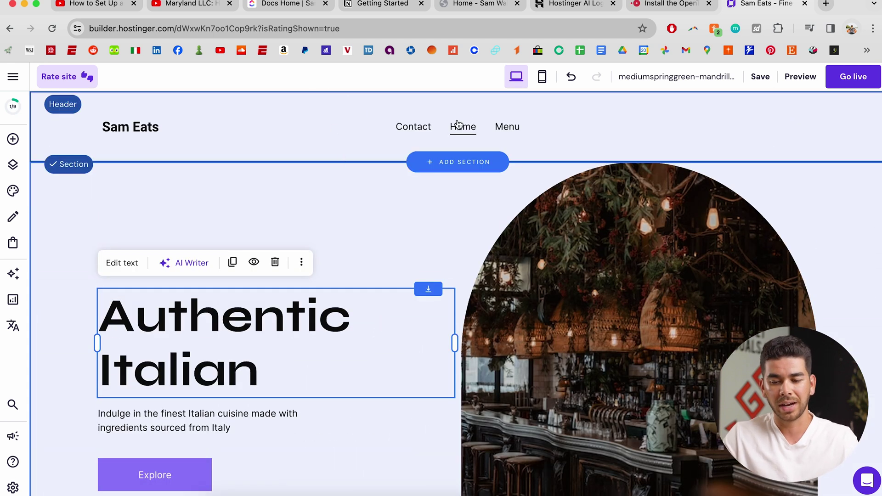
pyautogui.click(51, 211)
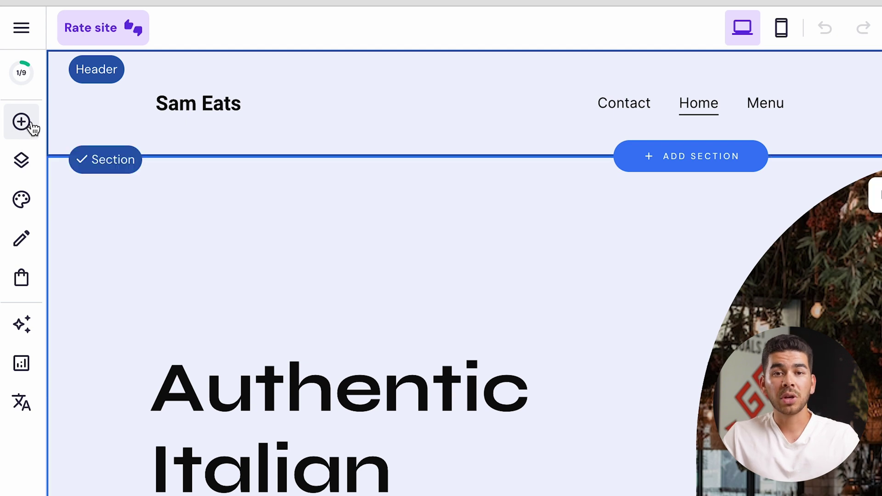
pyautogui.click(33, 127)
# Insert a 'Write your text here' text block into the hero section, then browse the remaining elements
pyautogui.scroll(-2, 164, 145)
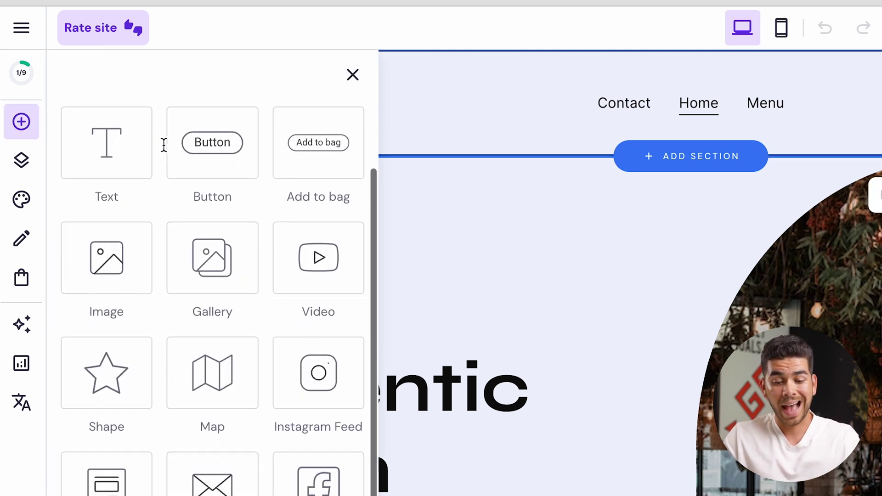
pyautogui.click(107, 166)
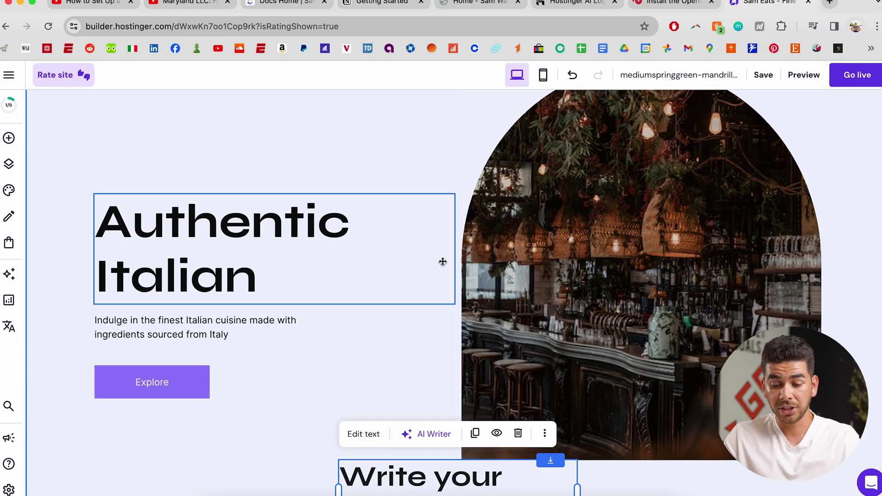
pyautogui.scroll(-2, 639, 291)
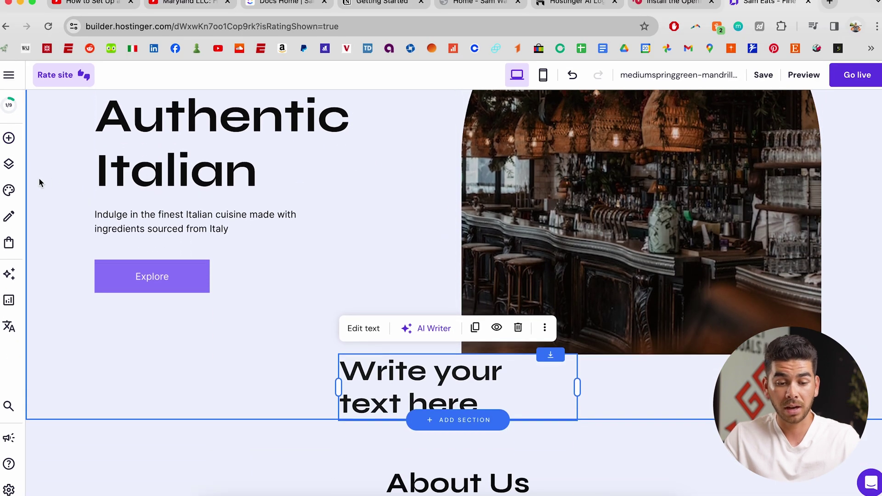
pyautogui.click(9, 138)
pyautogui.scroll(-1, 169, 278)
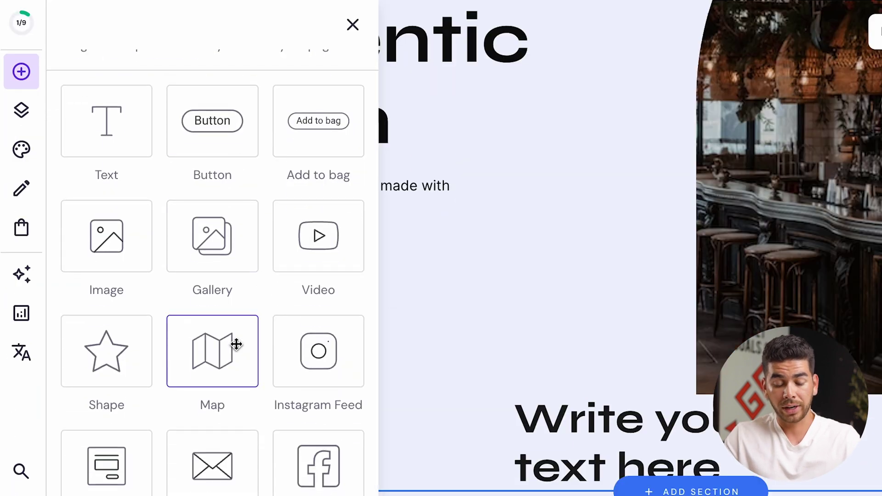
pyautogui.scroll(-1, 237, 342)
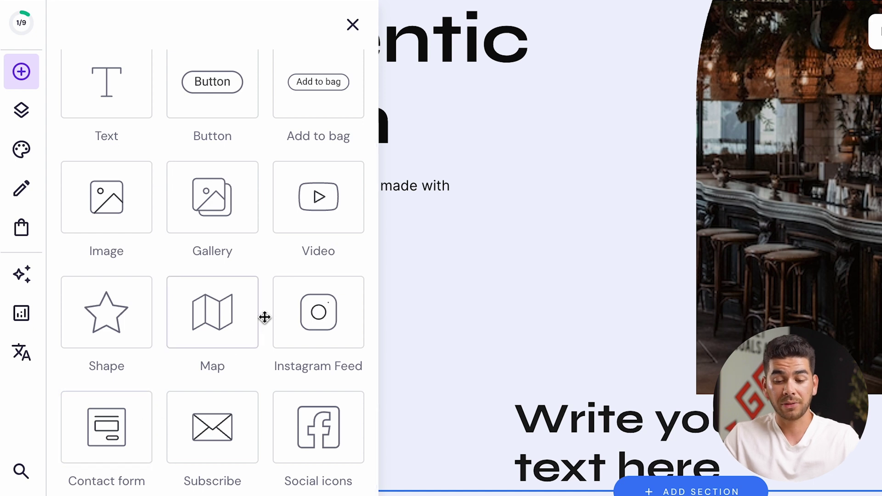
pyautogui.scroll(2, 363, 248)
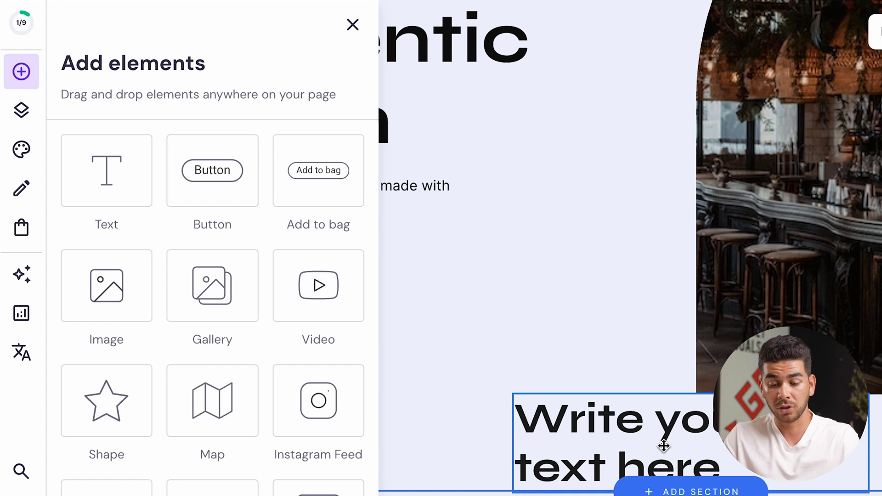
# Create a new empty page named 'Gallery' in the site navigation and open it
pyautogui.click(663, 444)
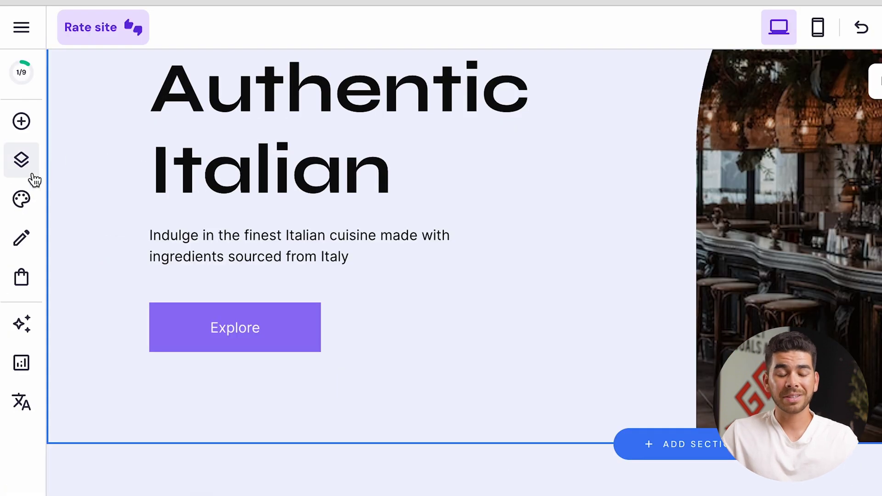
pyautogui.click(22, 174)
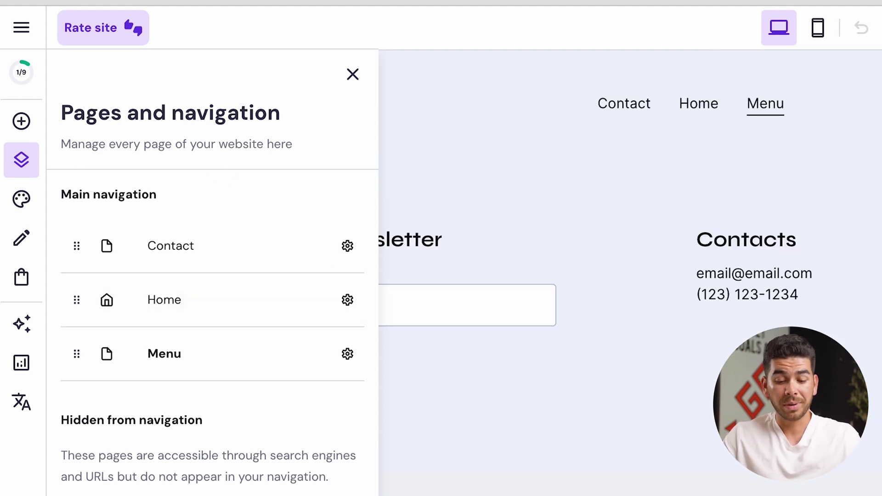
pyautogui.click(138, 473)
pyautogui.click(205, 122)
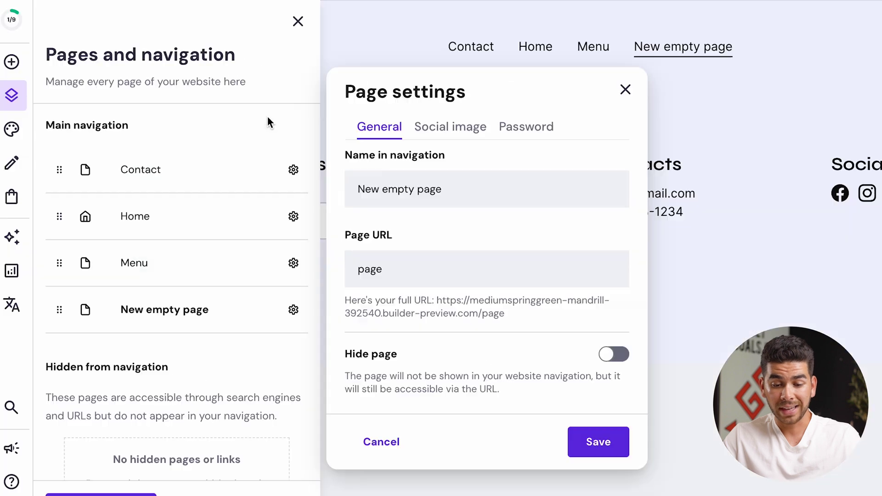
pyautogui.click(462, 198)
pyautogui.hotkey('ctrl', 'shift', 'Left')
pyautogui.hotkey('ctrl', 'shift', 'Left')
pyautogui.hotkey('ctrl', 'shift', 'Left')
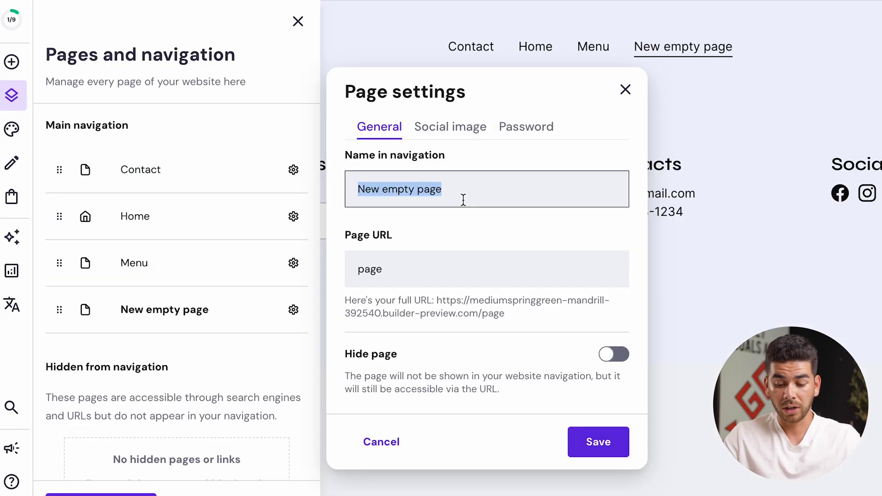
pyautogui.write('Gallery')
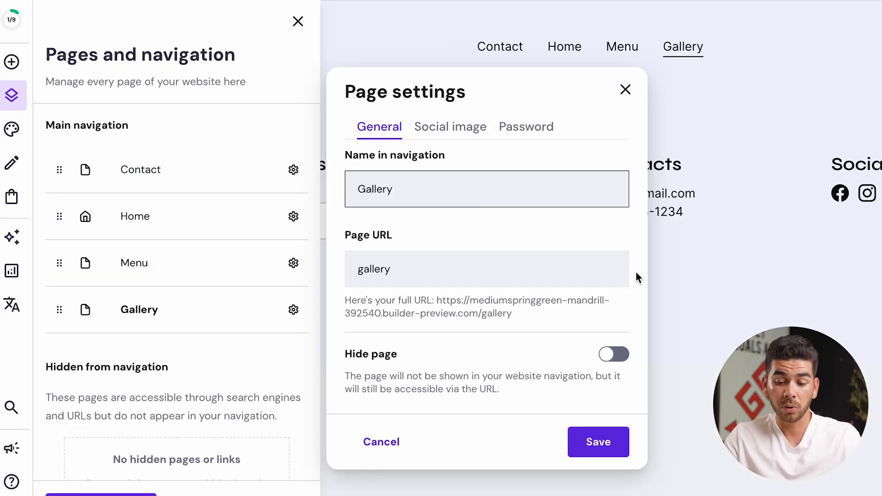
pyautogui.click(595, 437)
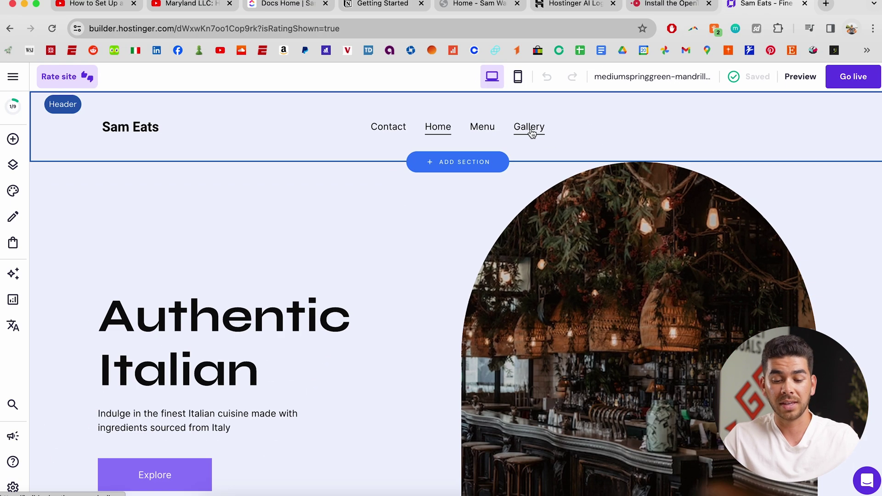
pyautogui.click(532, 133)
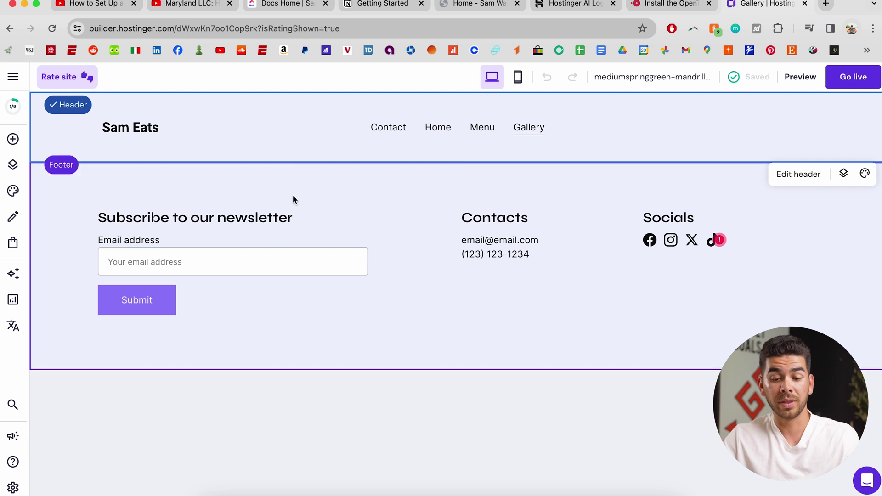
# Insert a masonry-layout Gallery section onto the Gallery page
pyautogui.click(449, 162)
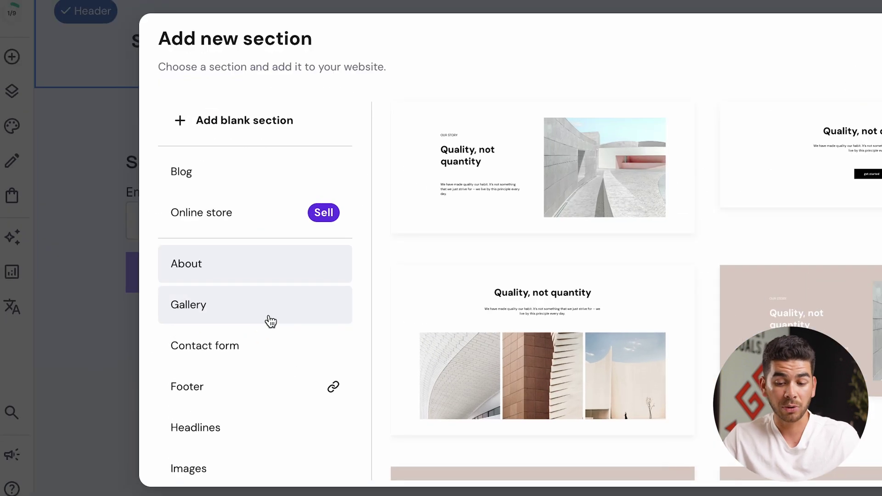
pyautogui.click(288, 301)
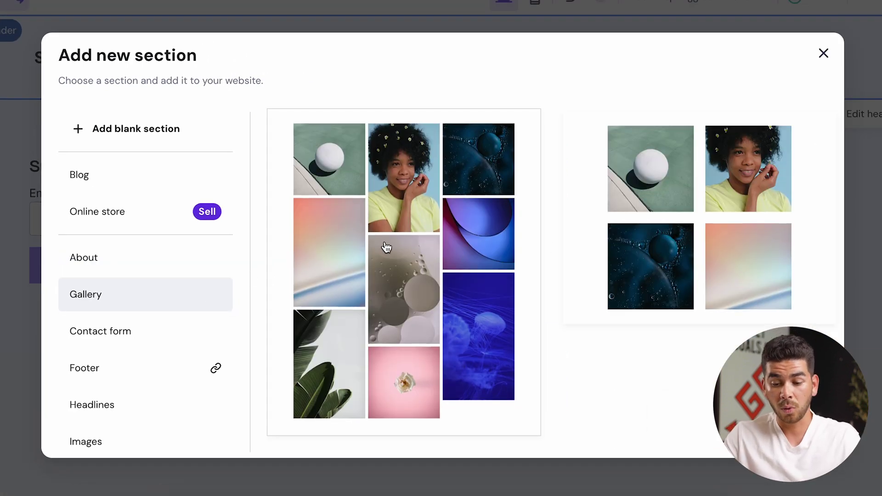
pyautogui.scroll(-1, 650, 230)
pyautogui.scroll(-6, 651, 235)
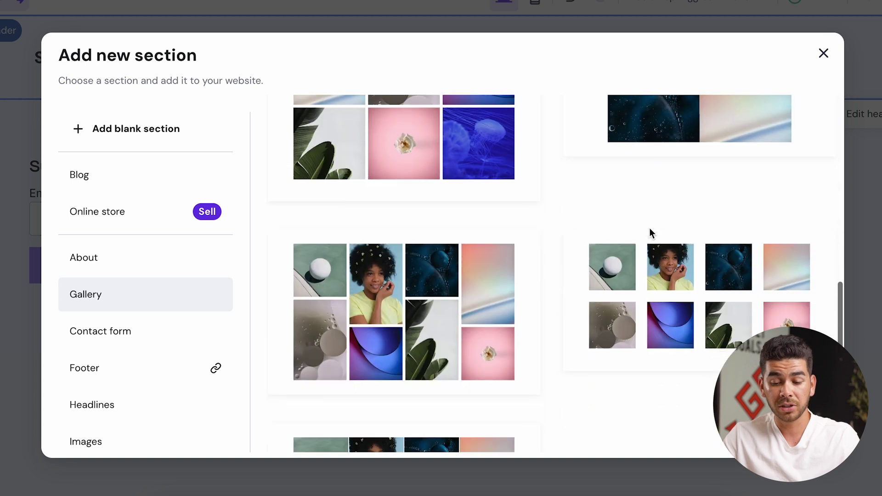
pyautogui.scroll(4, 652, 234)
pyautogui.scroll(3, 651, 234)
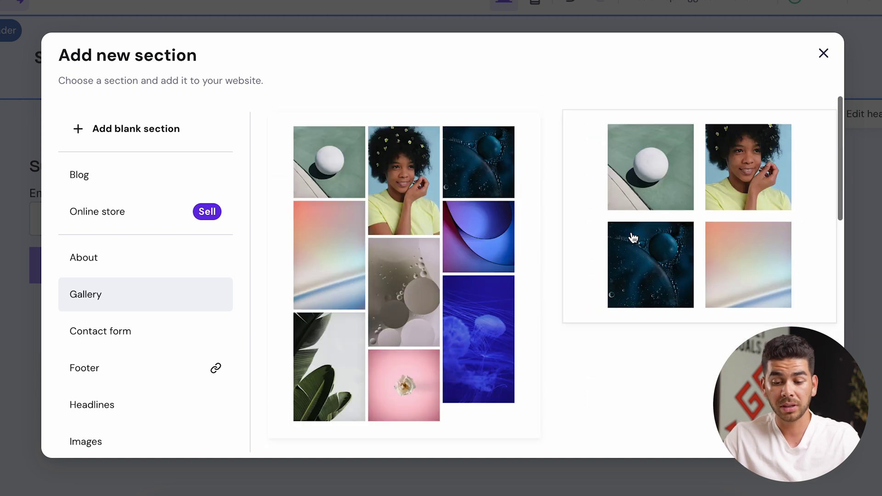
pyautogui.click(425, 282)
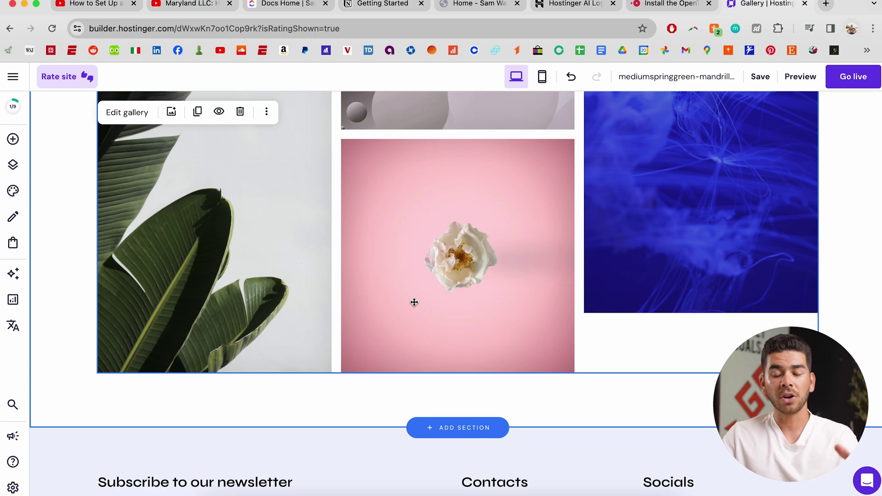
pyautogui.scroll(15, 414, 302)
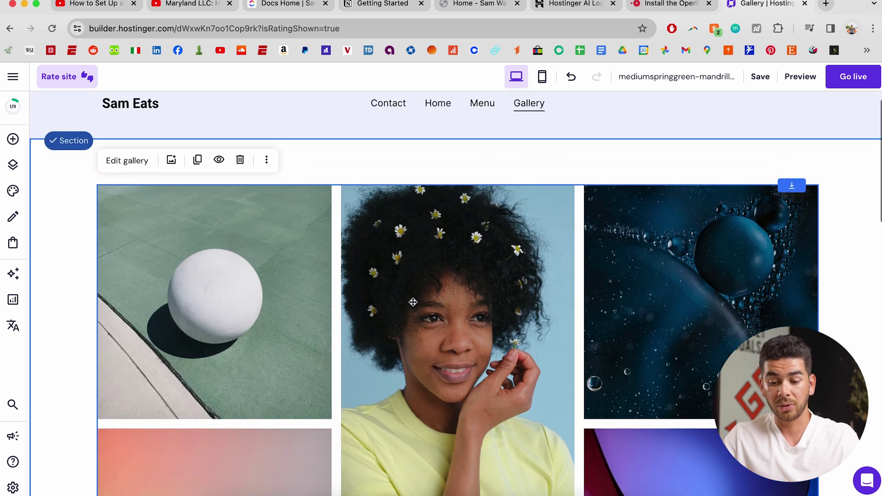
pyautogui.scroll(1, 159, 239)
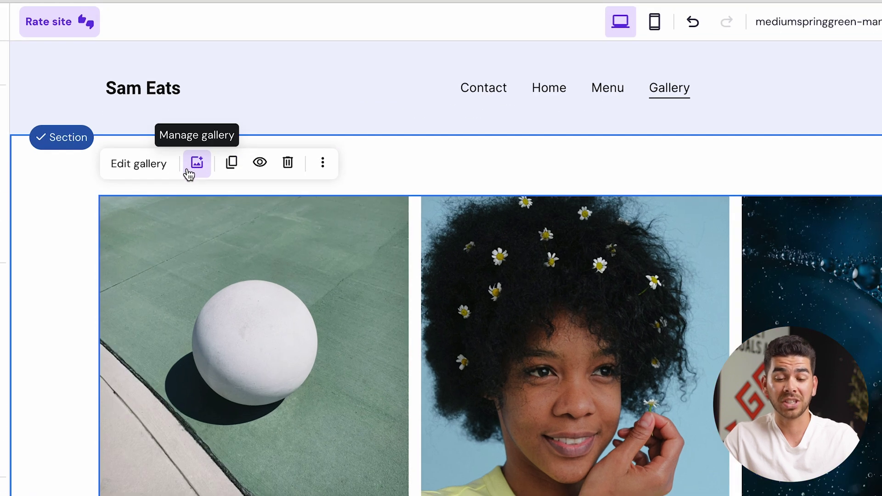
pyautogui.click(137, 169)
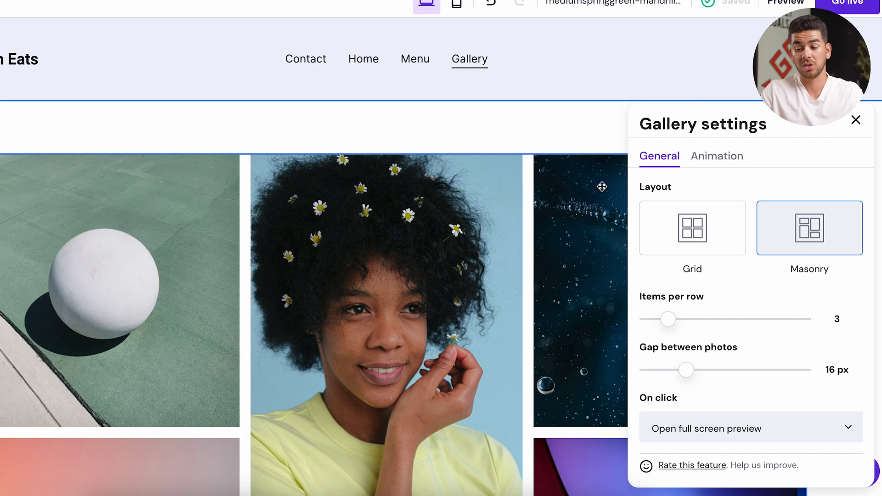
pyautogui.moveTo(668, 319)
pyautogui.mouseDown()
pyautogui.moveTo(696, 317)
pyautogui.moveTo(668, 318)
pyautogui.mouseUp()
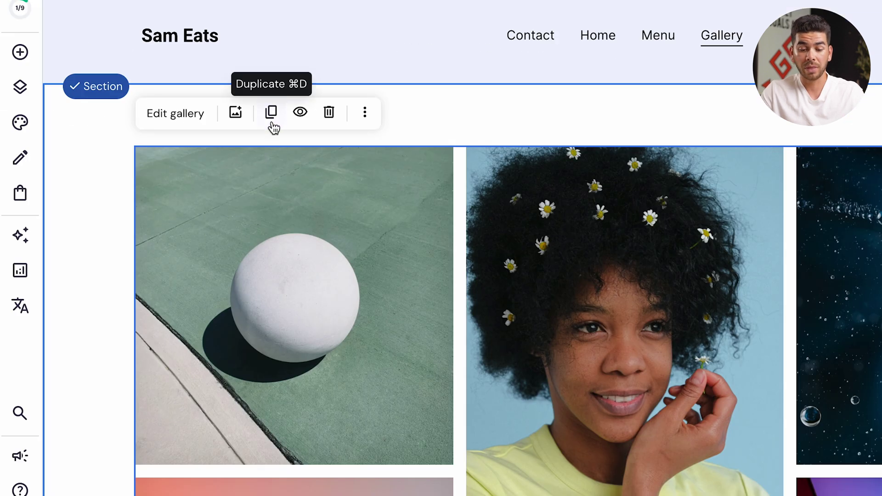
pyautogui.click(234, 121)
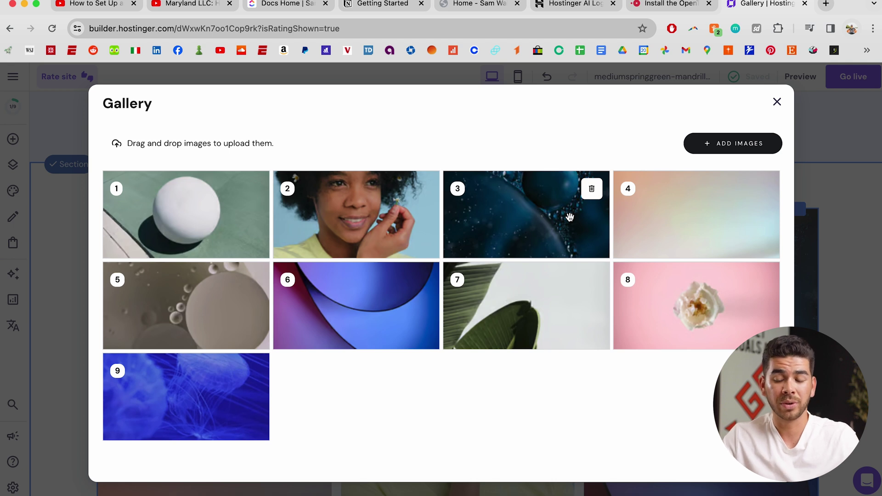
pyautogui.click(745, 151)
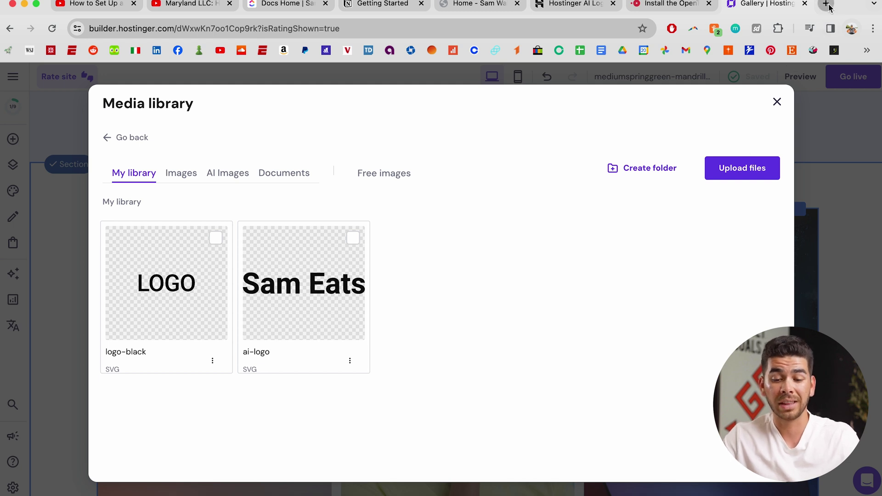
pyautogui.click(777, 101)
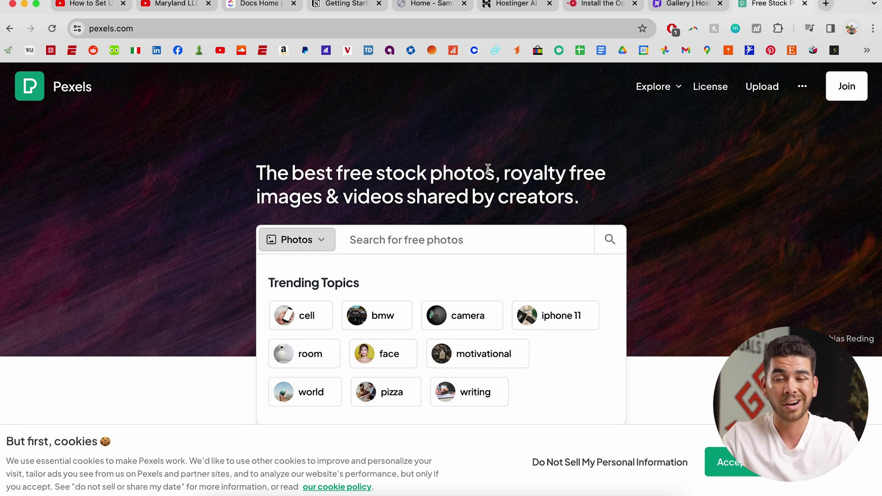
# Search Pexels for 'italy' and browse the resulting photos to find one to download
pyautogui.write('italy')
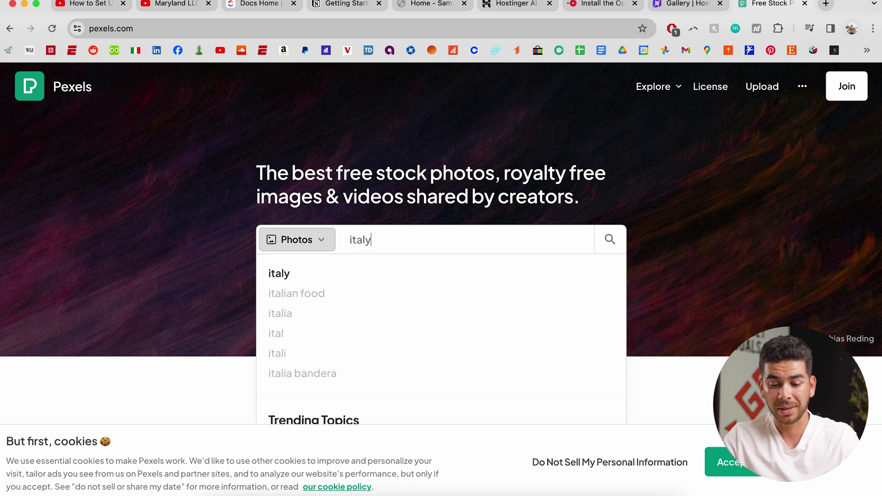
pyautogui.press('Return')
pyautogui.scroll(-4, 413, 263)
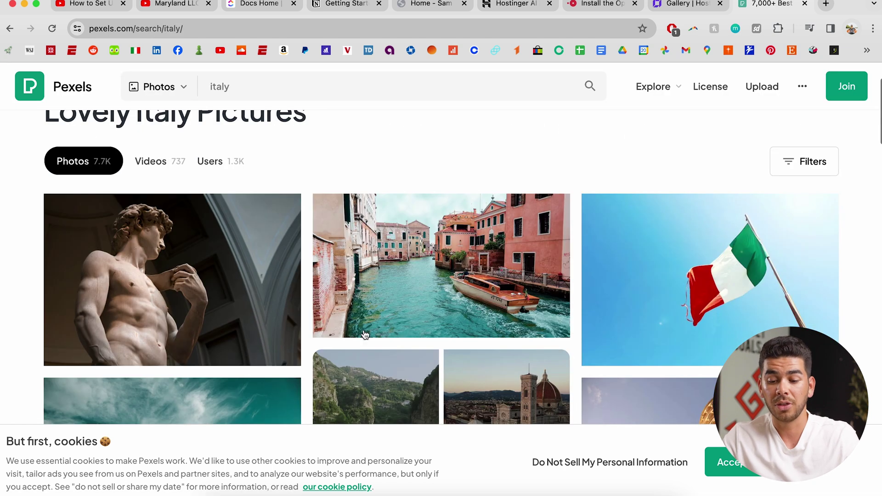
pyautogui.scroll(-2, 626, 340)
pyautogui.scroll(-2, 626, 339)
pyautogui.moveTo(767, 278)
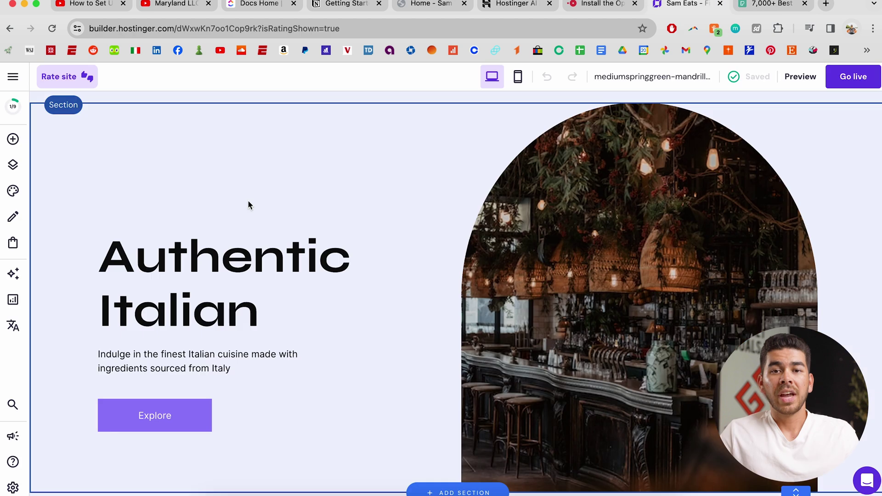
pyautogui.scroll(3, 248, 200)
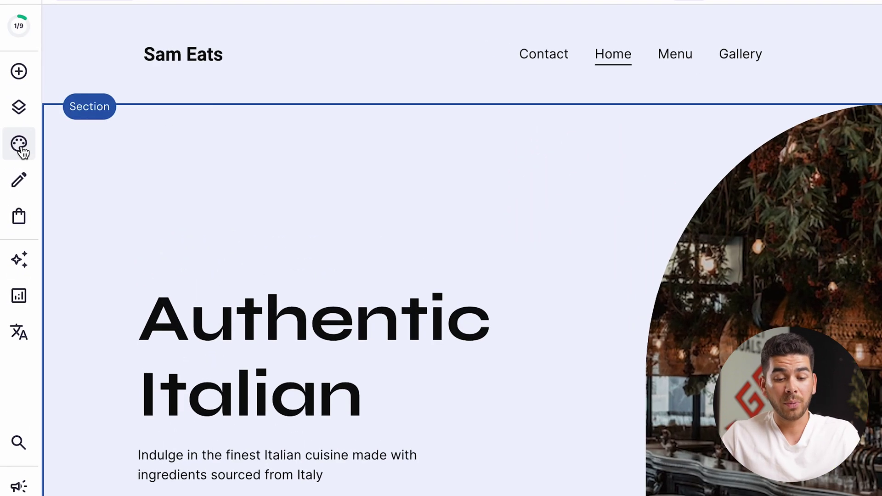
# Browse the site-wide colour palette and button styles
pyautogui.click(13, 191)
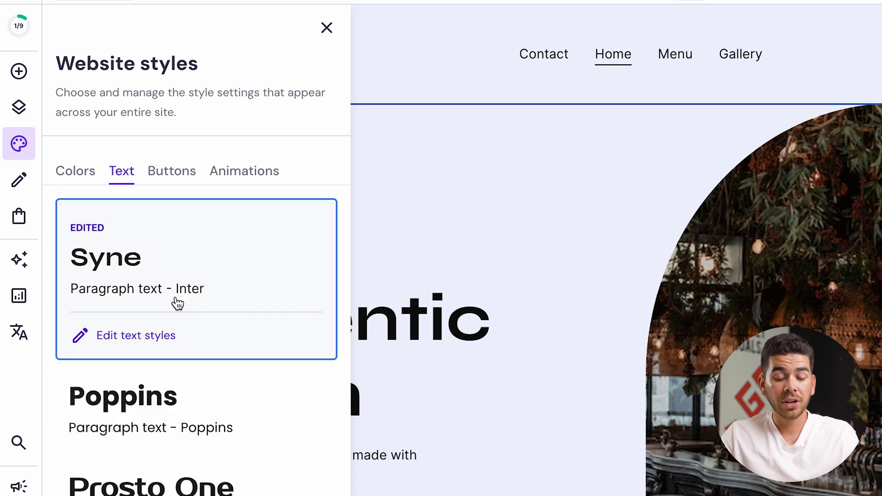
pyautogui.scroll(-3, 177, 302)
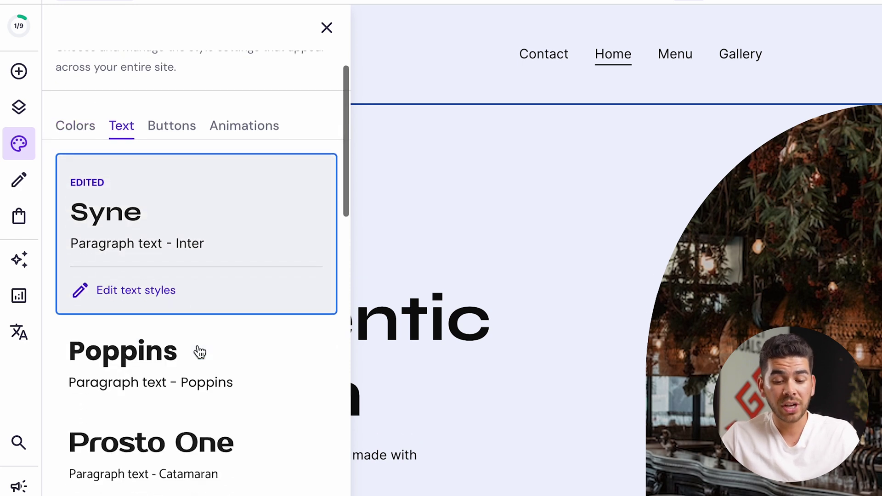
pyautogui.scroll(-2, 198, 351)
pyautogui.scroll(5, 166, 266)
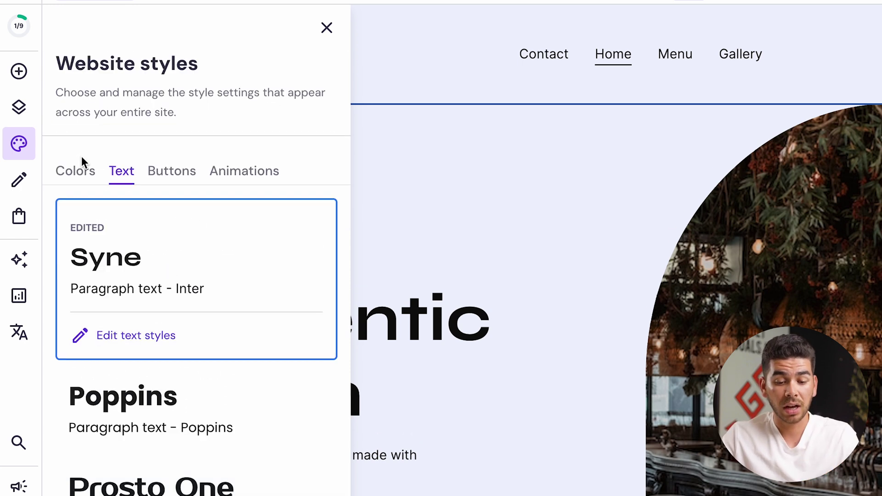
pyautogui.click(90, 170)
pyautogui.click(175, 171)
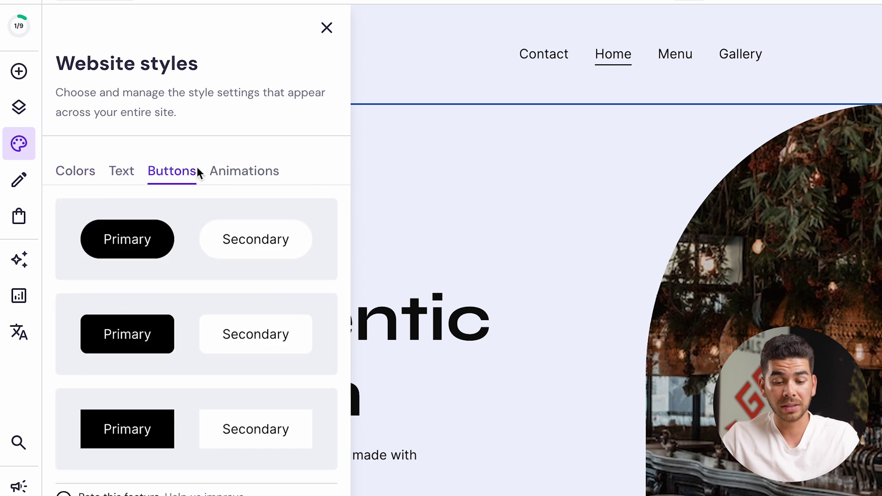
# Set the site-wide animation to Fade after trying Slide and Scale
pyautogui.click(248, 172)
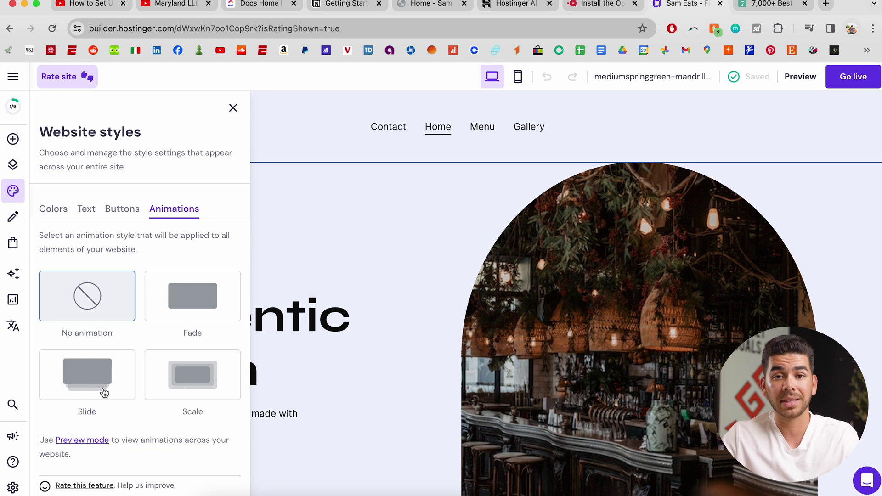
pyautogui.click(104, 393)
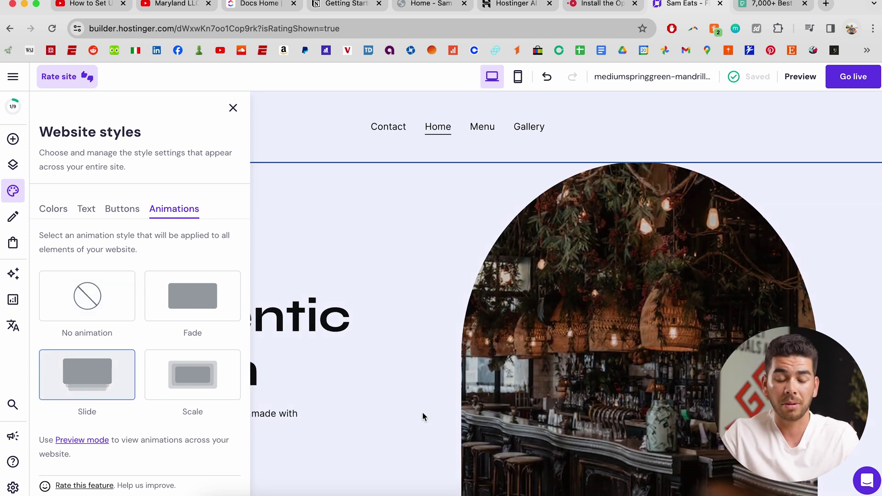
pyautogui.click(165, 385)
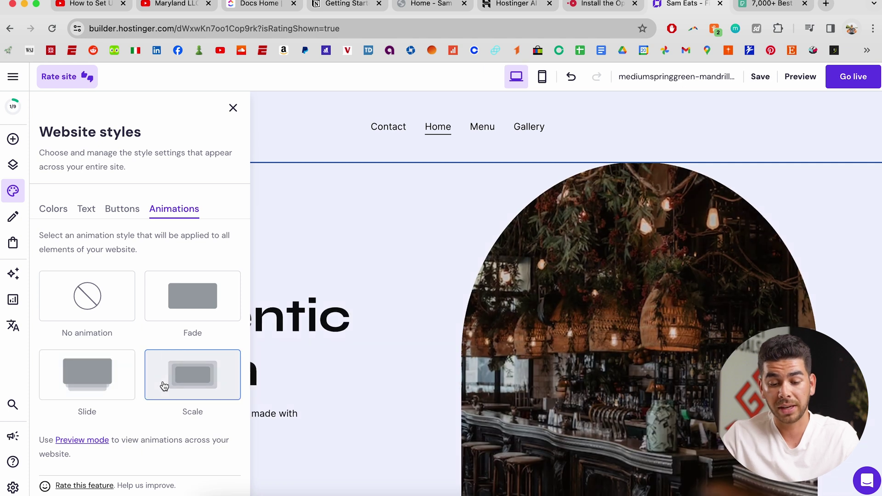
pyautogui.click(177, 312)
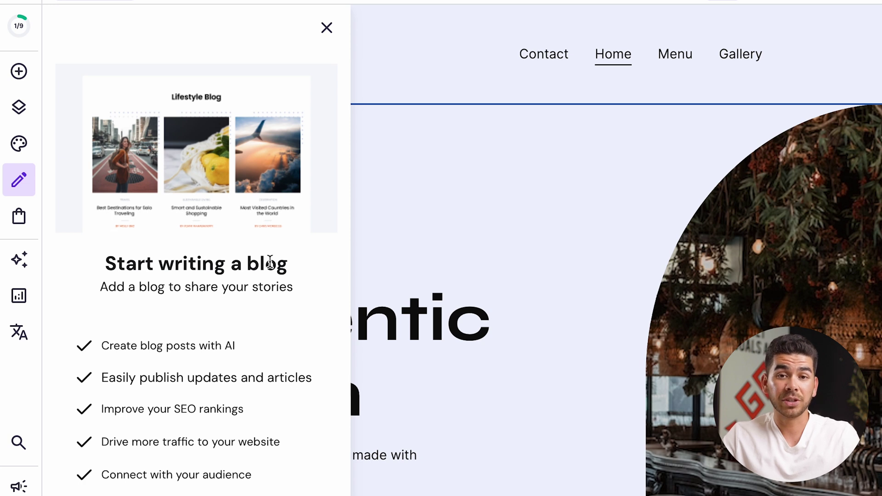
# Scroll the Blog panel, then show the AI tools list: Logo Maker, Writer, Blog Generator, Heatmap
pyautogui.scroll(-2, 193, 309)
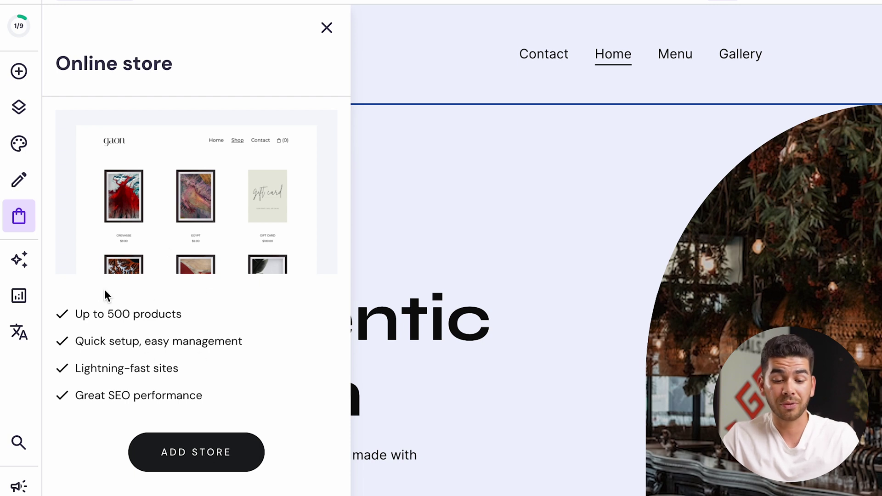
pyautogui.click(21, 262)
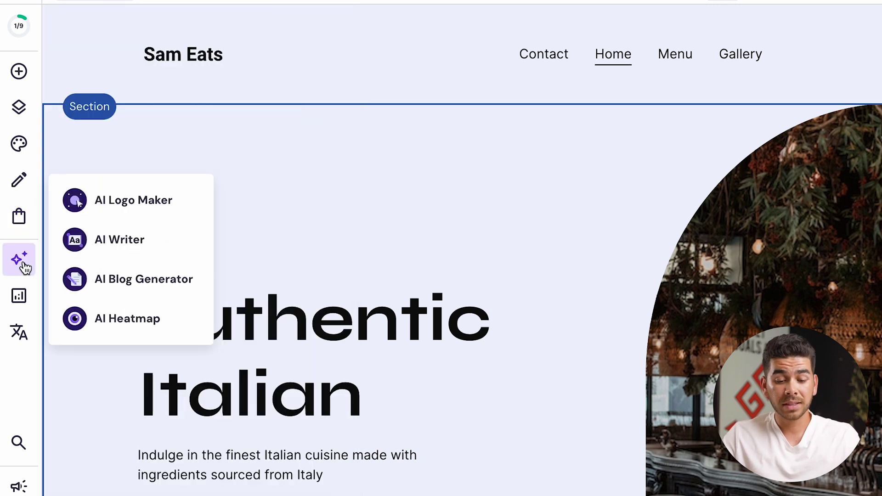
# Open AI Logo Maker and load the Colosseum SAM EATS logo into the logo editor
pyautogui.click(165, 211)
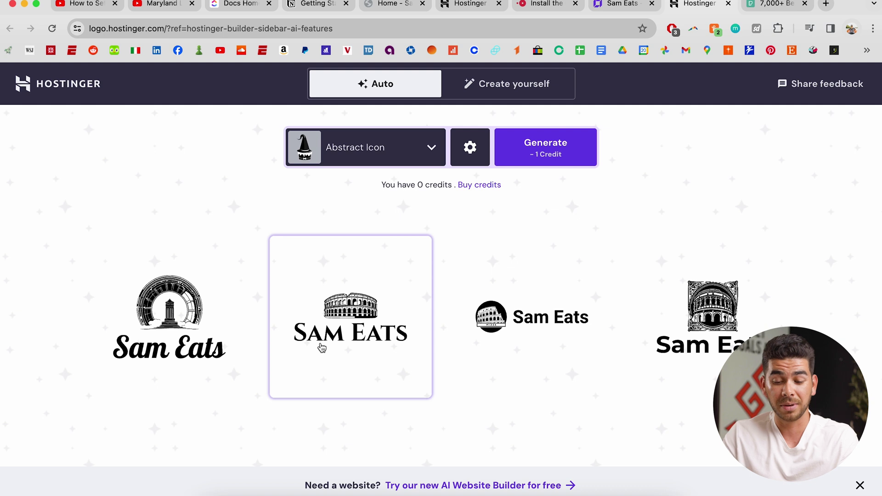
pyautogui.click(363, 304)
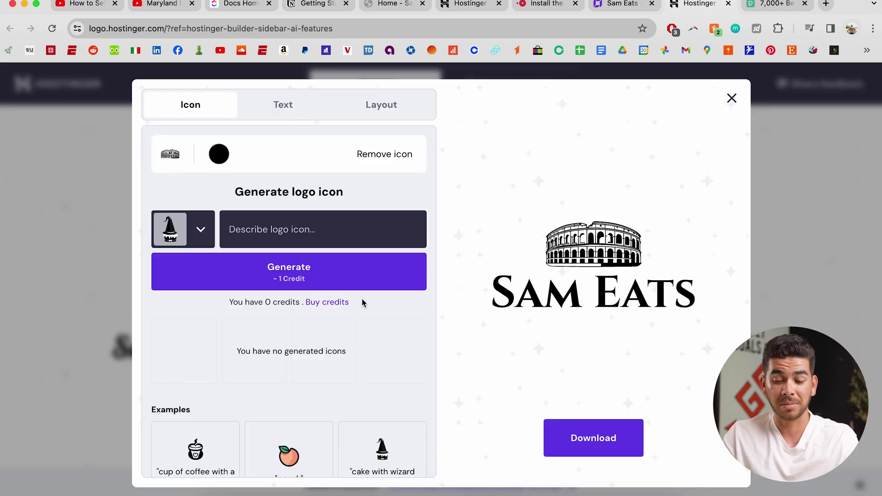
pyautogui.scroll(-1, 362, 312)
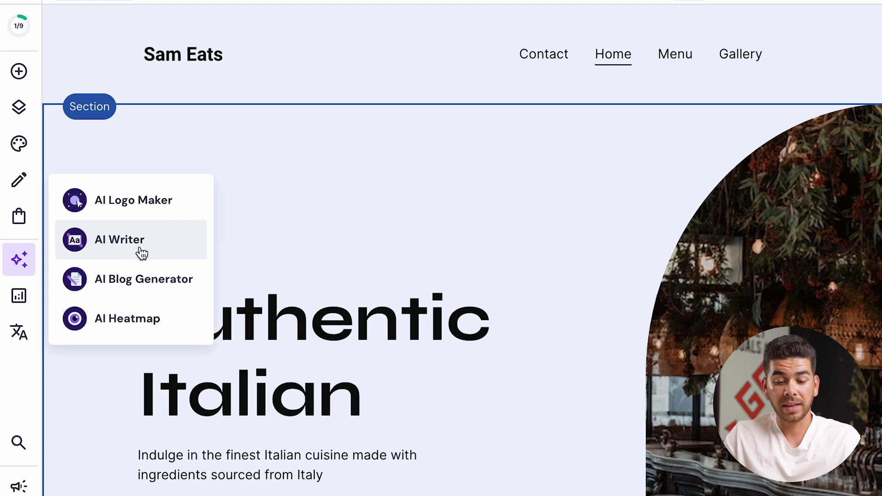
# Glance at AI Writer, then check AI Blog Generator tones and 300-500 word length without generating
pyautogui.click(133, 253)
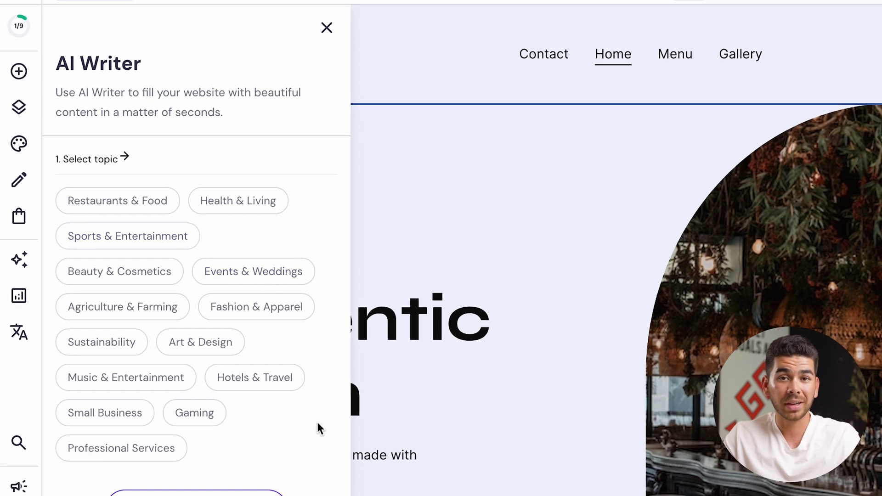
pyautogui.click(326, 29)
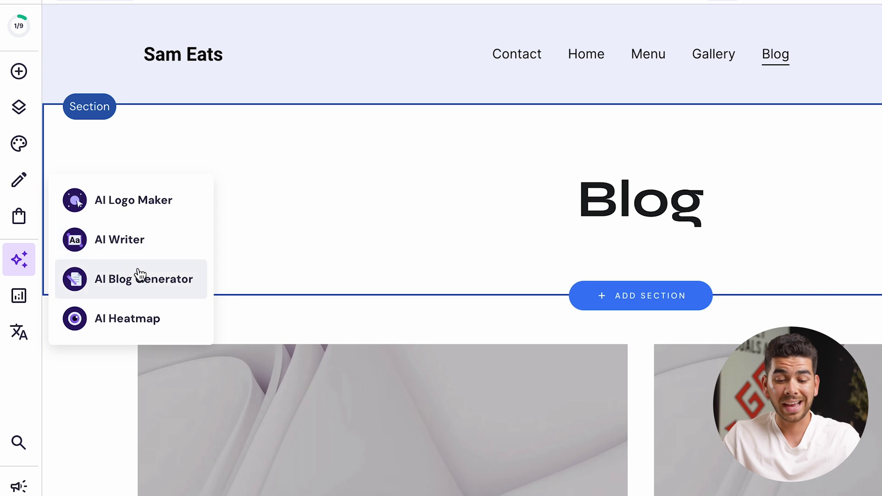
pyautogui.click(138, 278)
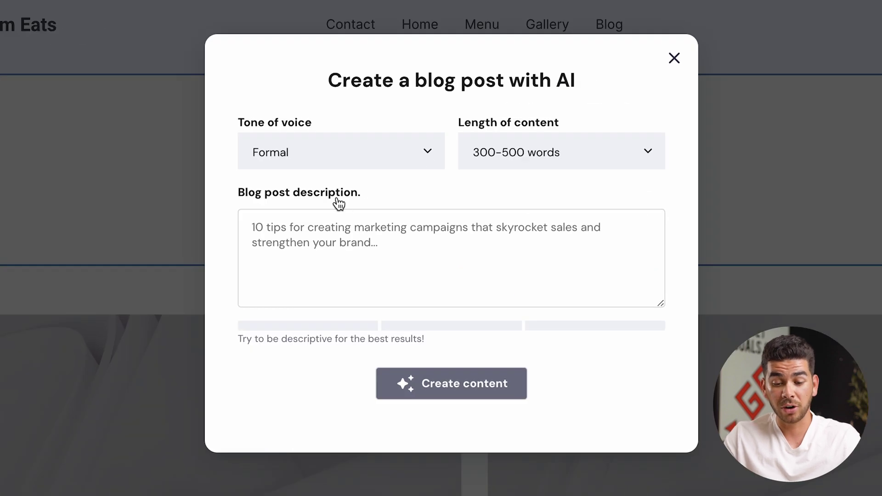
pyautogui.click(396, 156)
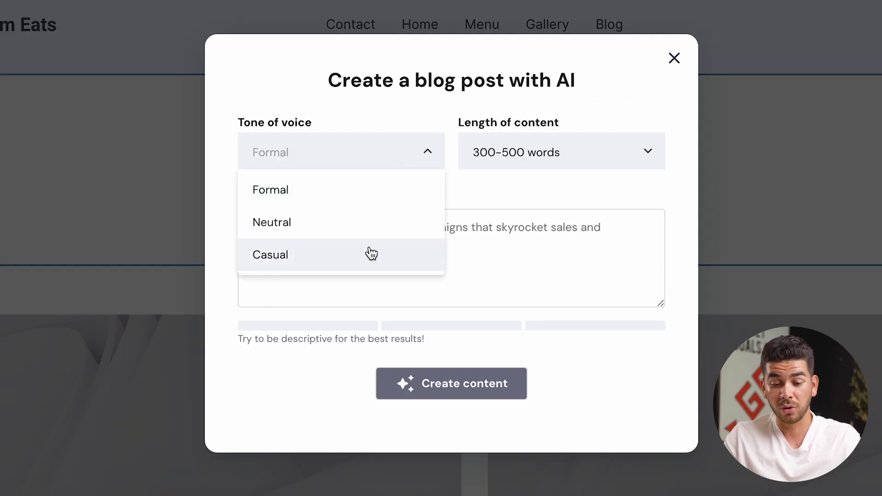
pyautogui.click(543, 166)
pyautogui.click(528, 186)
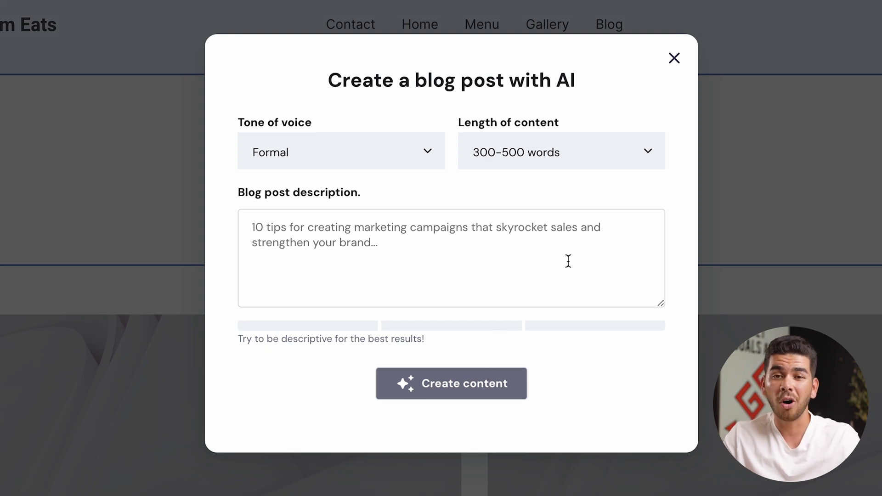
pyautogui.click(674, 58)
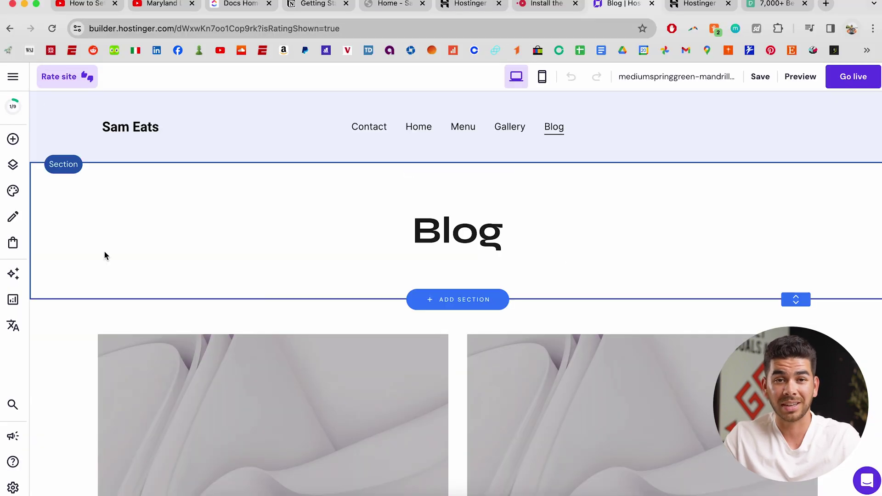
# Scroll the Blog page and bring up the site language and analytics settings
pyautogui.scroll(-1, 31, 276)
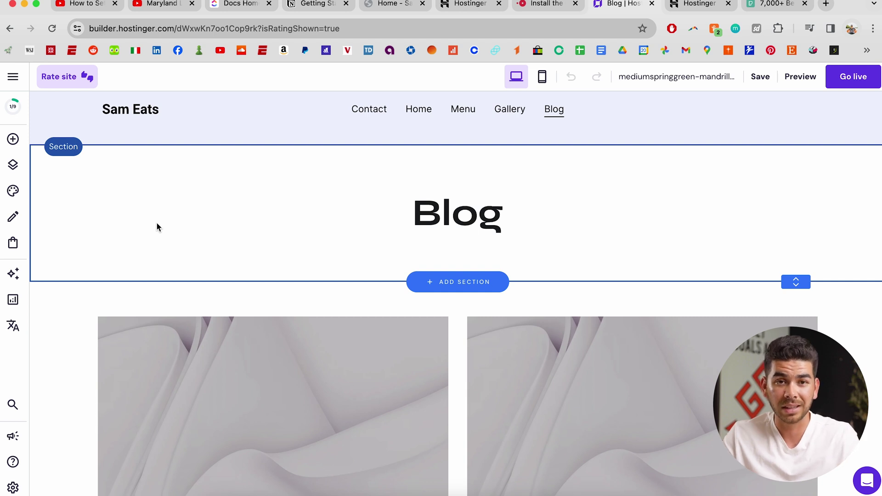
pyautogui.click(12, 326)
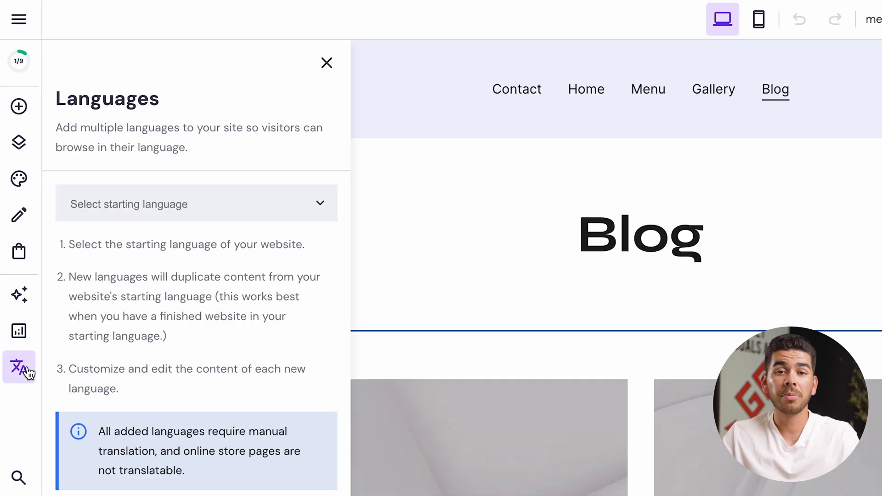
pyautogui.click(20, 343)
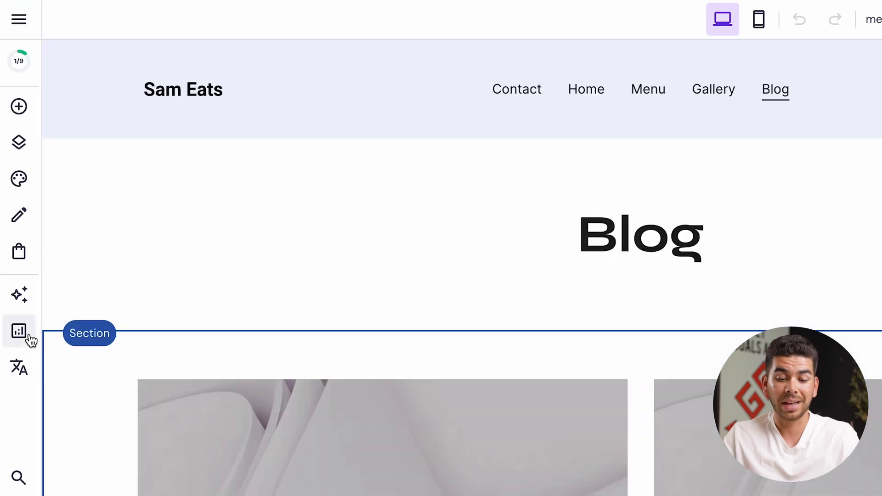
# Return to the Home page, review the header's Logo tab, then close Header settings
pyautogui.click(21, 368)
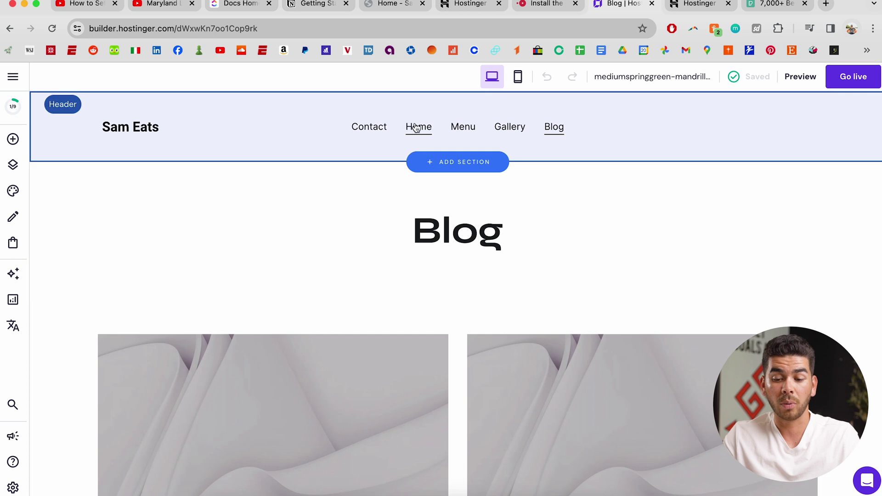
pyautogui.click(416, 127)
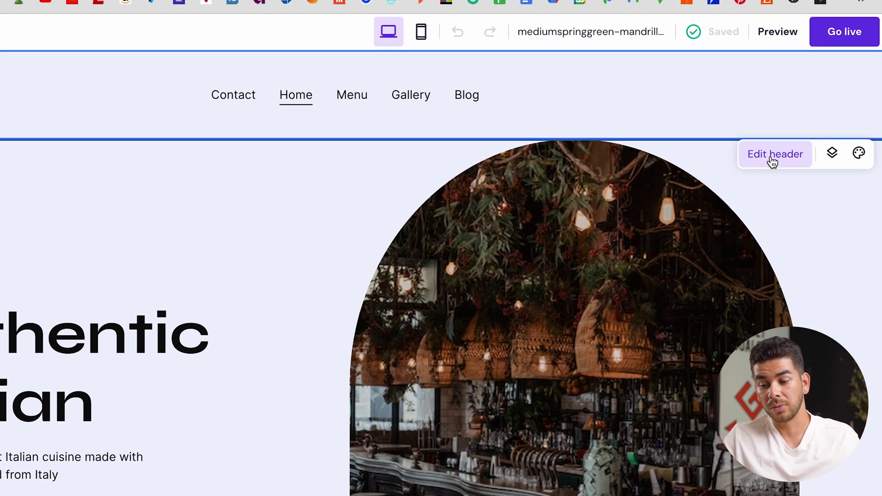
pyautogui.click(756, 161)
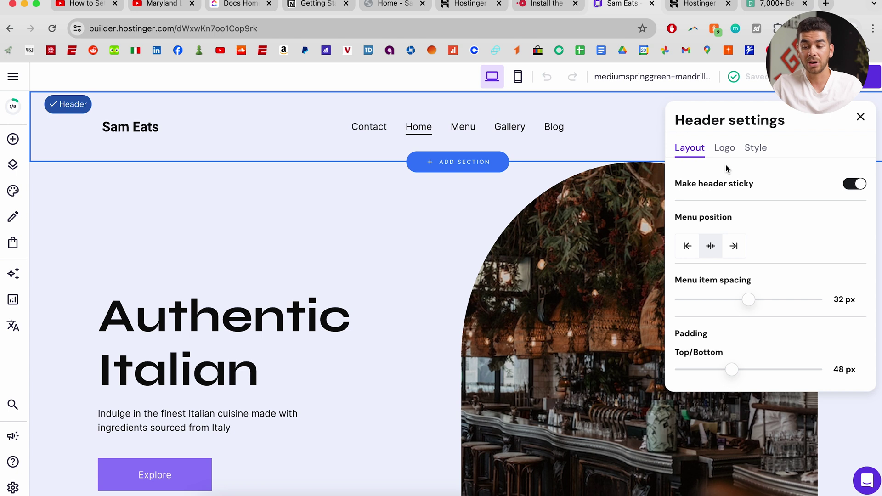
pyautogui.click(724, 148)
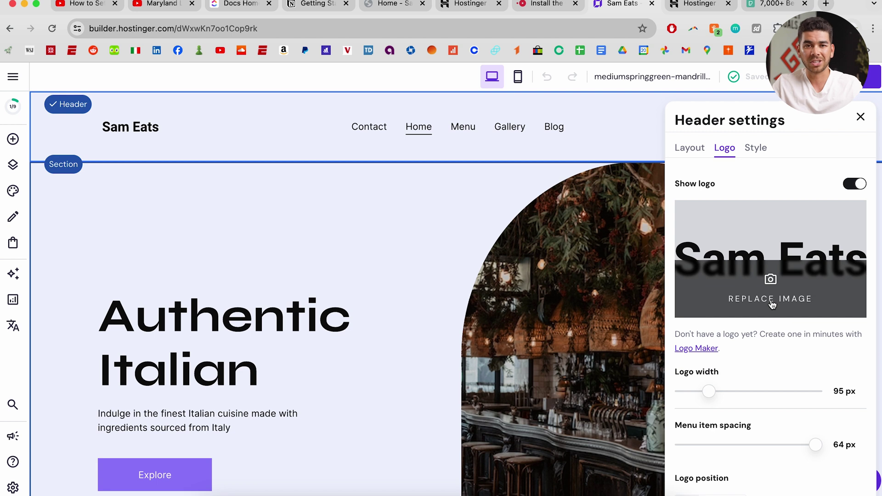
pyautogui.click(244, 186)
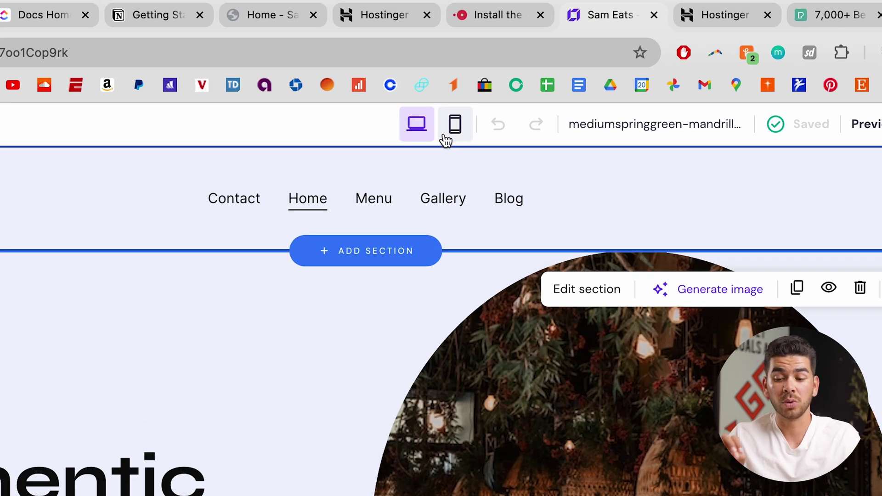
# Scroll the Home page in mobile view down to the contact form and footer, then return to desktop
pyautogui.click(445, 136)
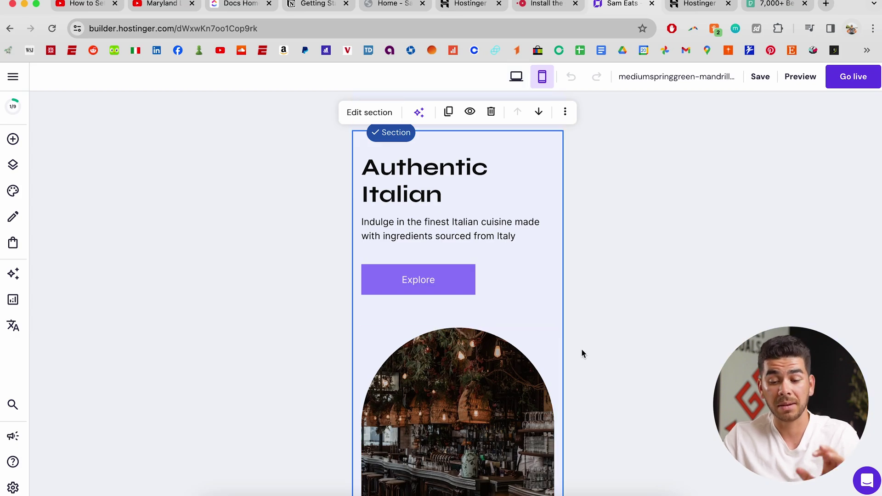
pyautogui.scroll(-5, 633, 327)
pyautogui.scroll(5, 632, 325)
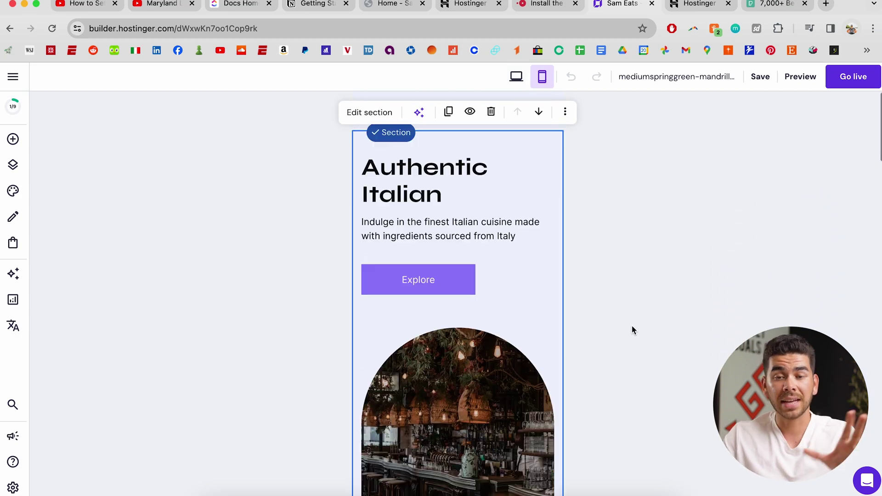
pyautogui.scroll(-2, 632, 325)
pyautogui.scroll(-10, 632, 326)
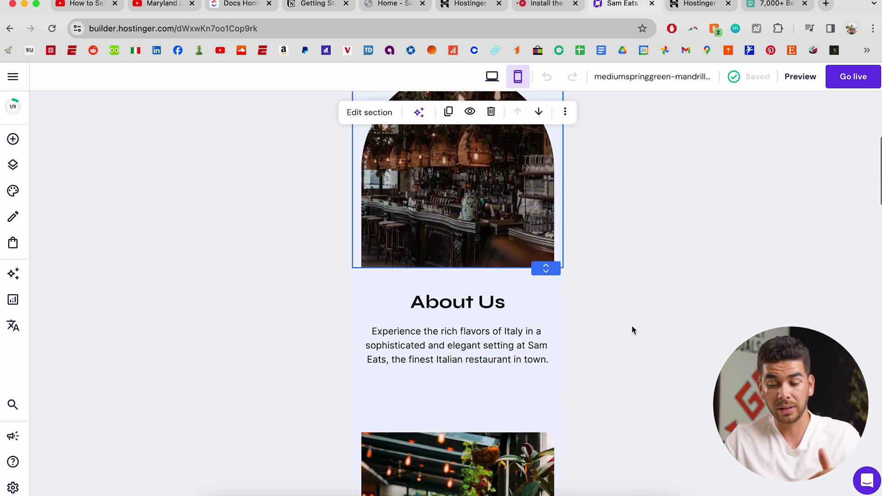
pyautogui.scroll(-1, 632, 325)
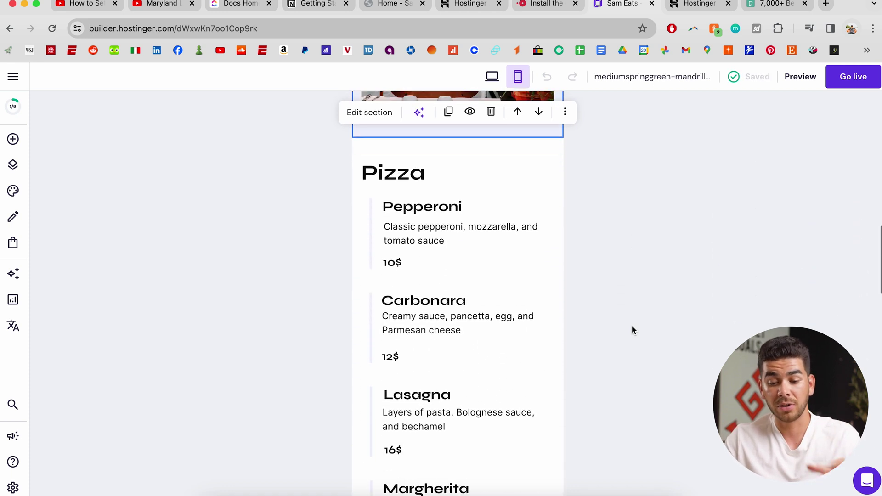
pyautogui.scroll(-9, 468, 232)
pyautogui.scroll(-6, 470, 232)
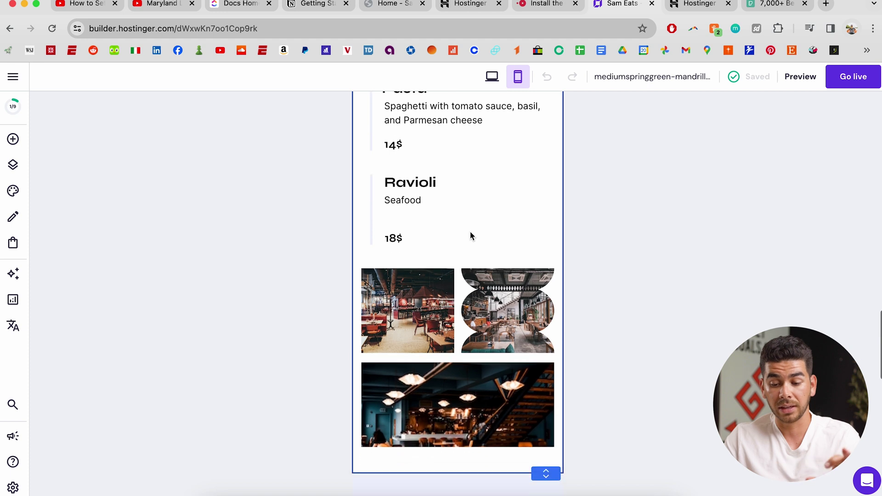
pyautogui.click(492, 76)
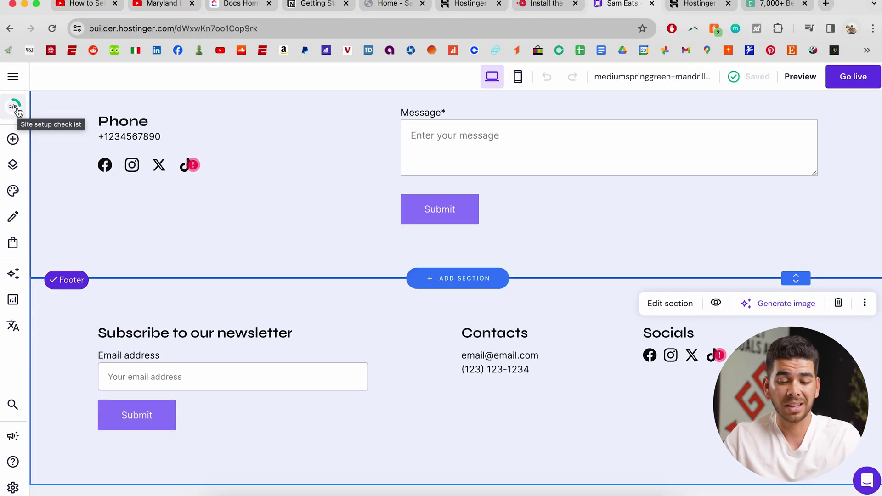
pyautogui.click(14, 106)
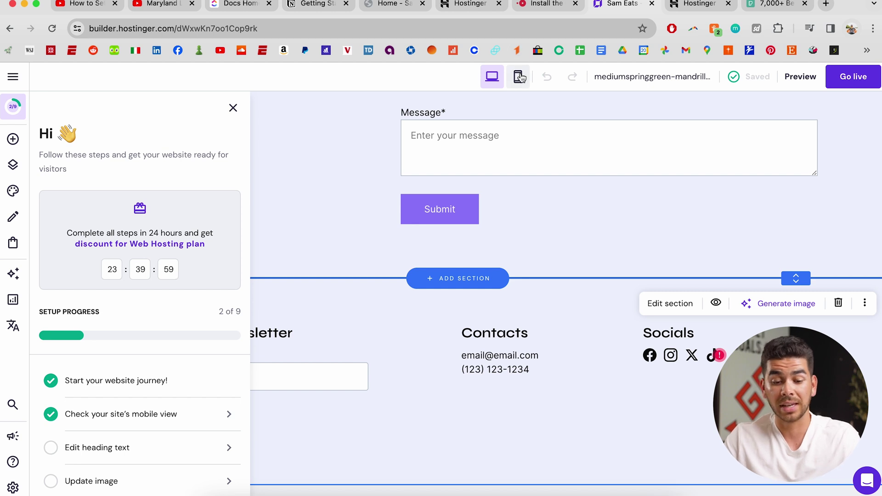
pyautogui.scroll(-3, 125, 440)
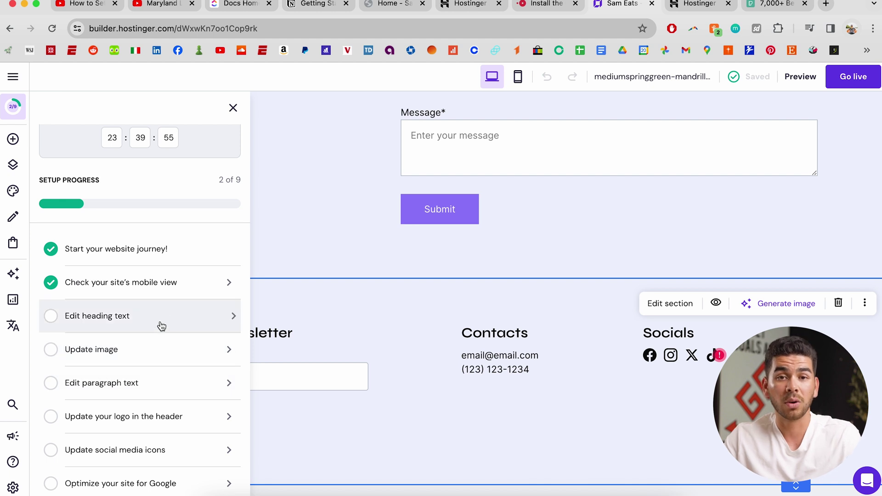
pyautogui.scroll(-2, 160, 324)
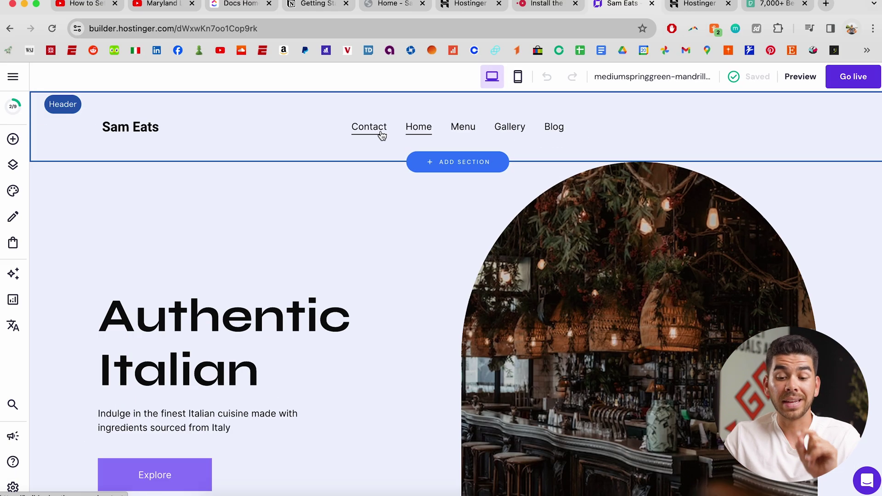
# Go to the Contact page's Location section and inspect the map's address settings
pyautogui.click(380, 133)
pyautogui.scroll(-5, 380, 131)
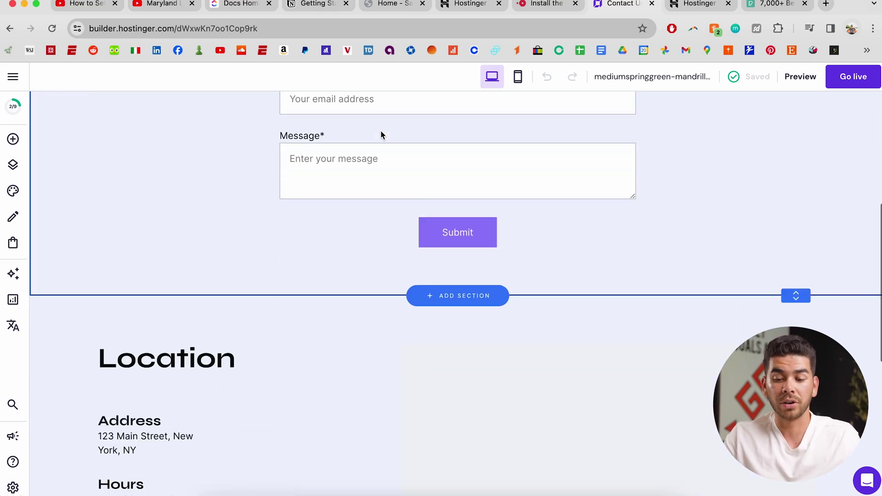
pyautogui.scroll(5, 335, 146)
pyautogui.scroll(-8, 335, 146)
pyautogui.scroll(-1, 336, 149)
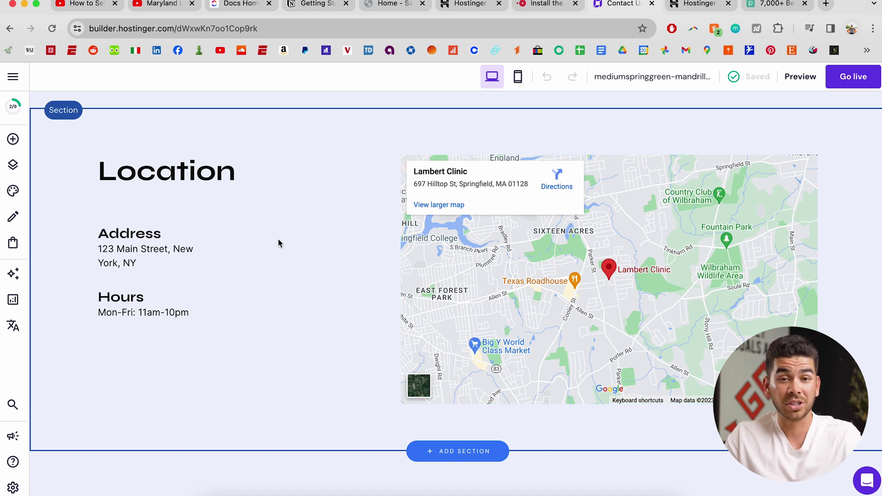
pyautogui.click(623, 239)
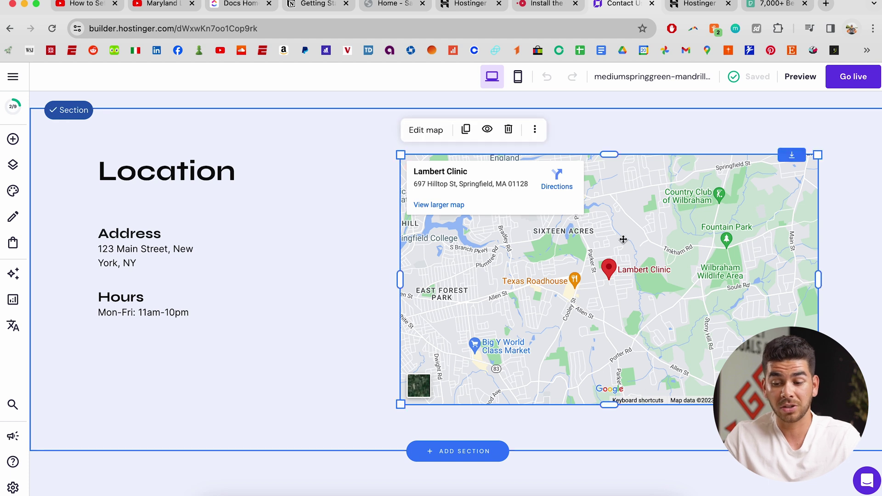
pyautogui.click(425, 130)
pyautogui.click(426, 134)
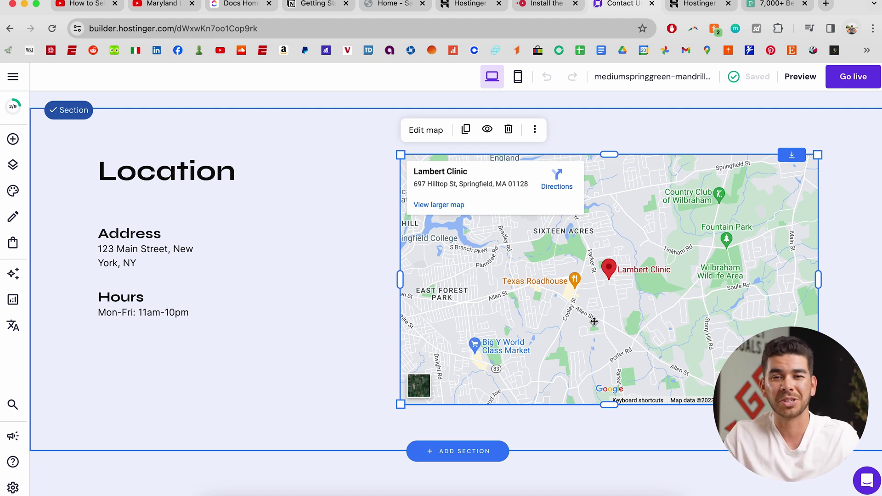
pyautogui.scroll(-5, 573, 359)
pyautogui.click(655, 335)
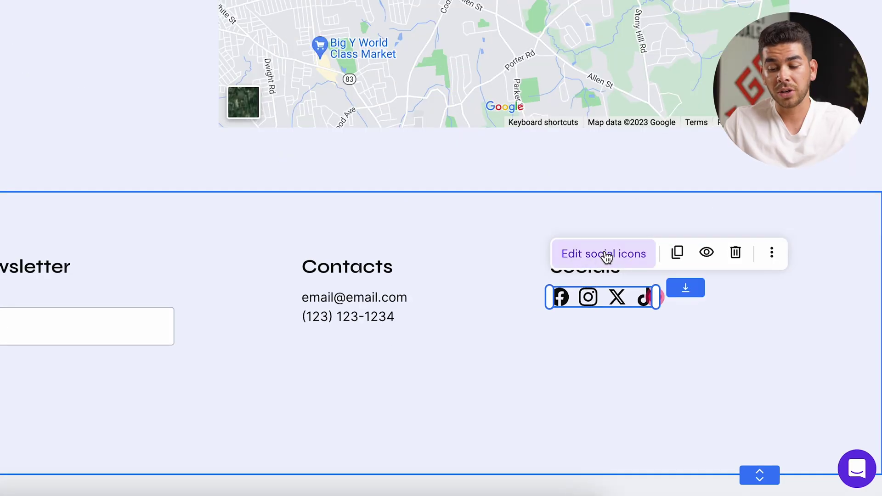
pyautogui.click(604, 254)
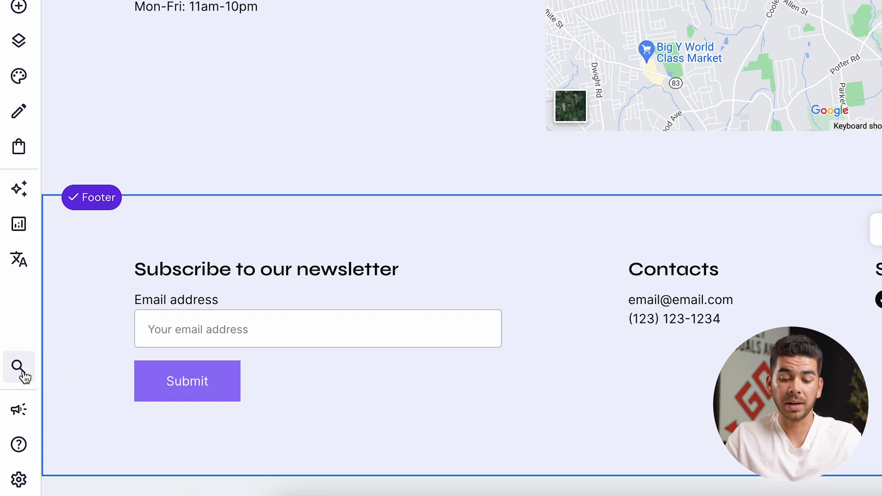
pyautogui.click(21, 370)
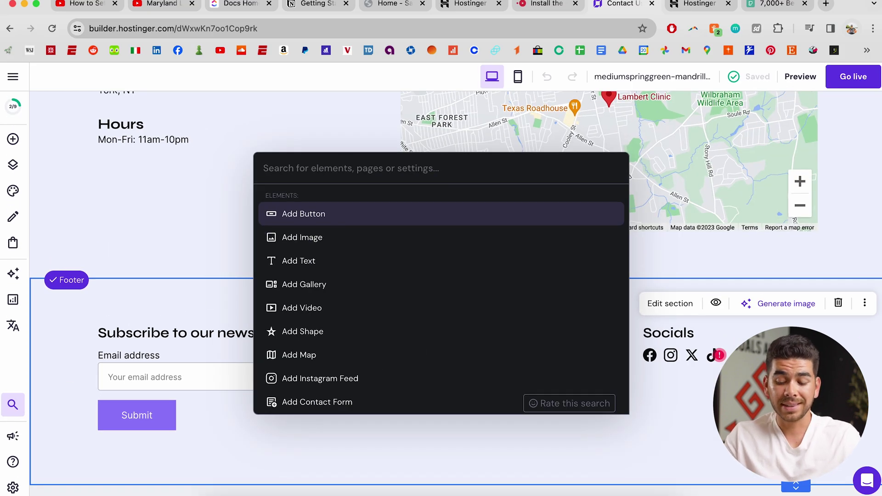
pyautogui.write('social')
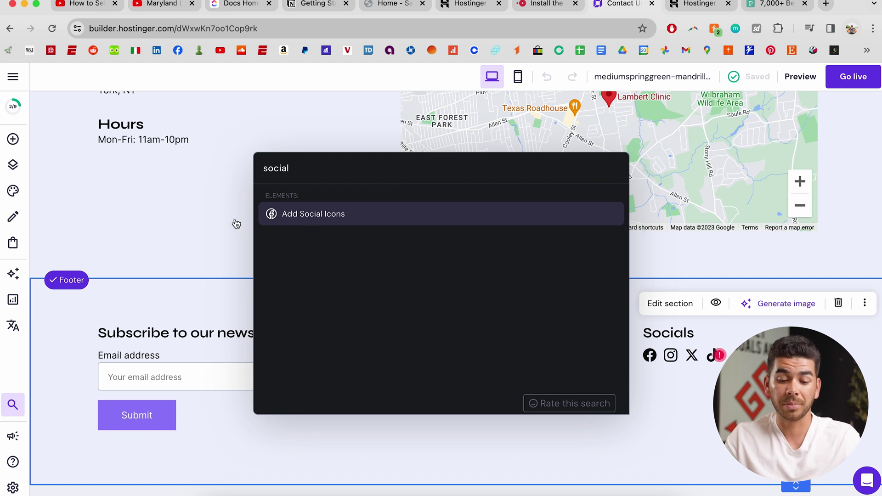
pyautogui.click(170, 227)
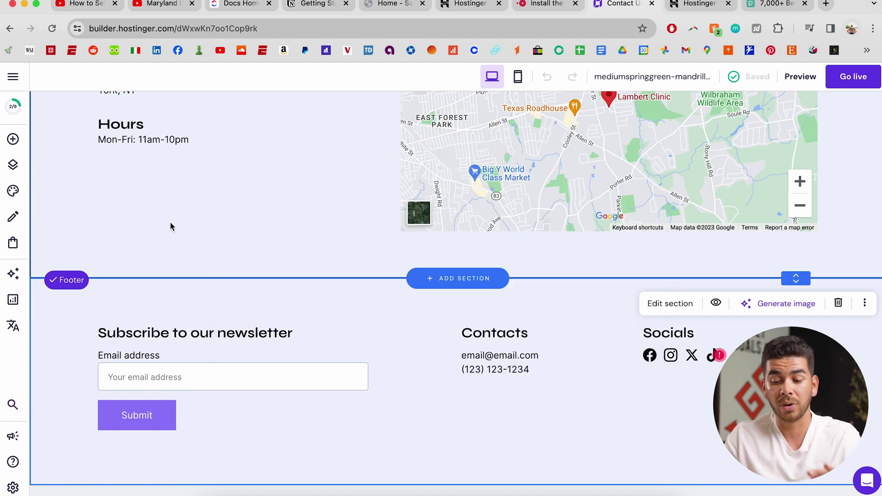
pyautogui.scroll(15, 171, 226)
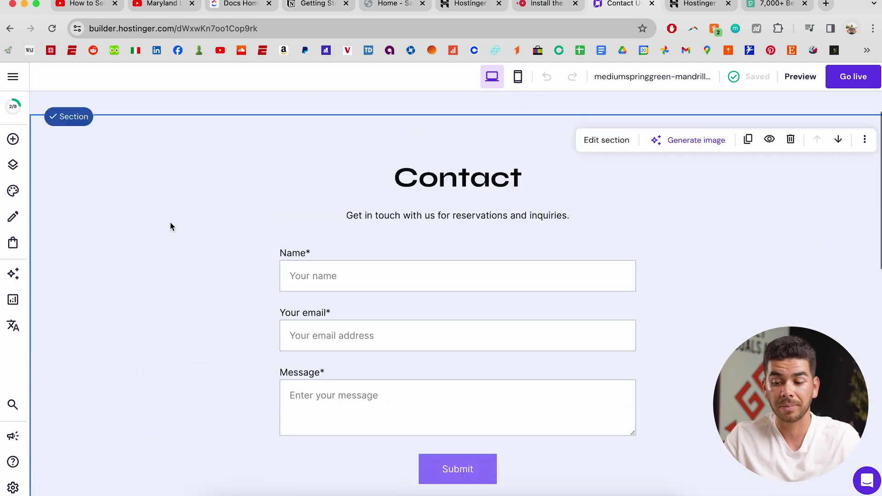
# Try editing the Authentic Italian heading and its AI writing assistant, then back out
pyautogui.scroll(10, 170, 226)
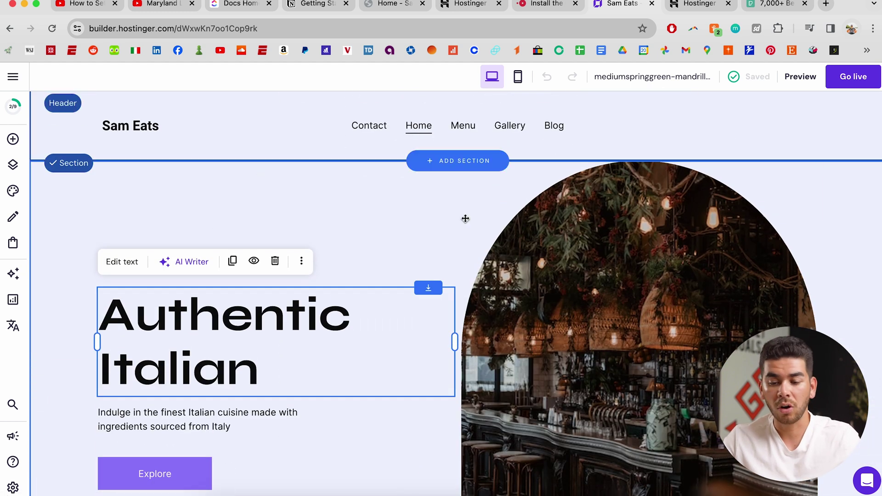
pyautogui.scroll(-2, 311, 291)
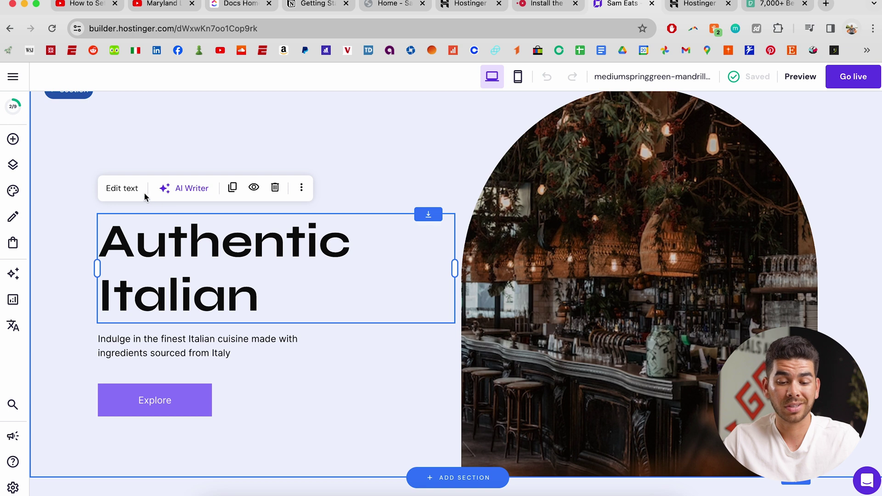
pyautogui.click(144, 196)
pyautogui.press('Escape')
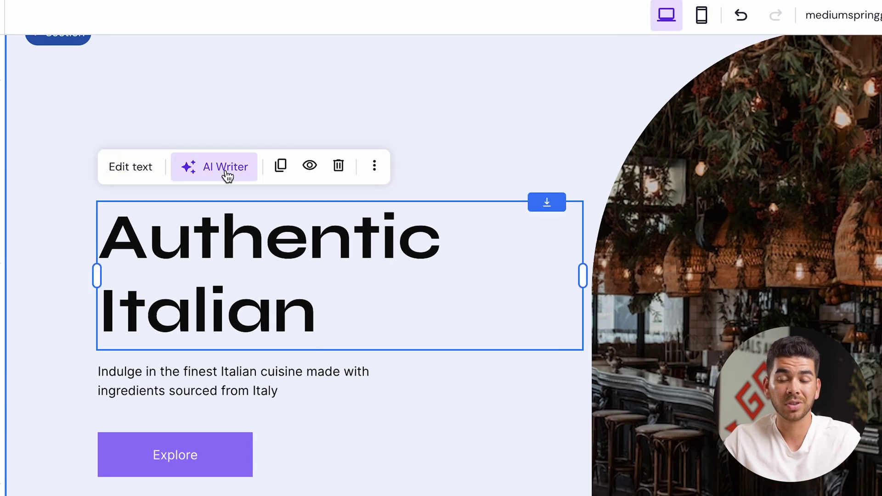
pyautogui.click(228, 175)
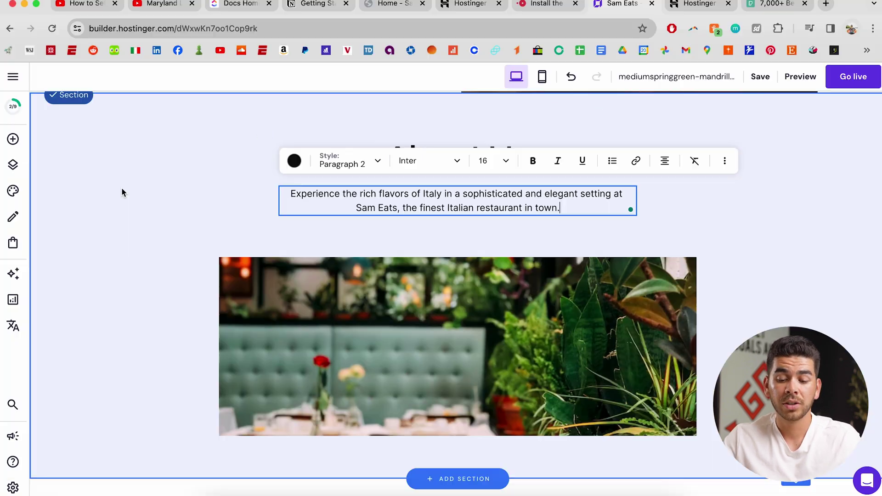
pyautogui.press('Escape')
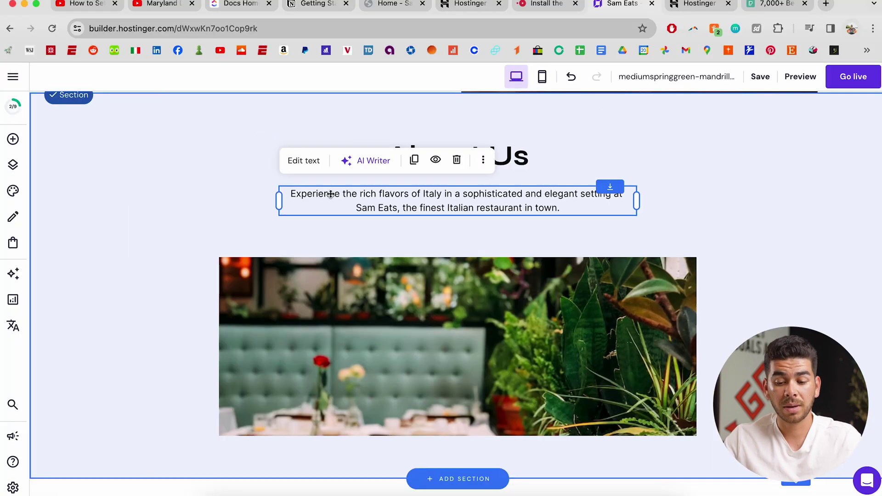
pyautogui.scroll(1, 339, 206)
# Overwrite the About Us paragraph with 'Los Angeles restauarant' and save the site
pyautogui.tripleClick(394, 266)
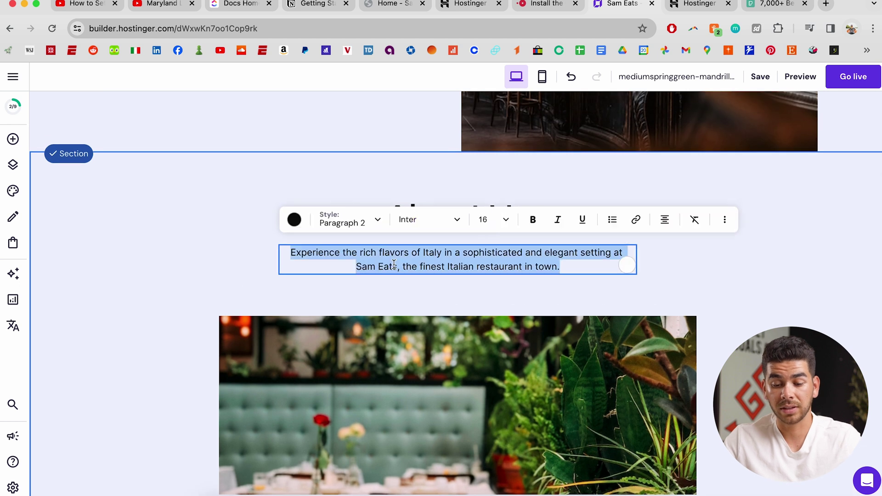
pyautogui.write('Los Ang')
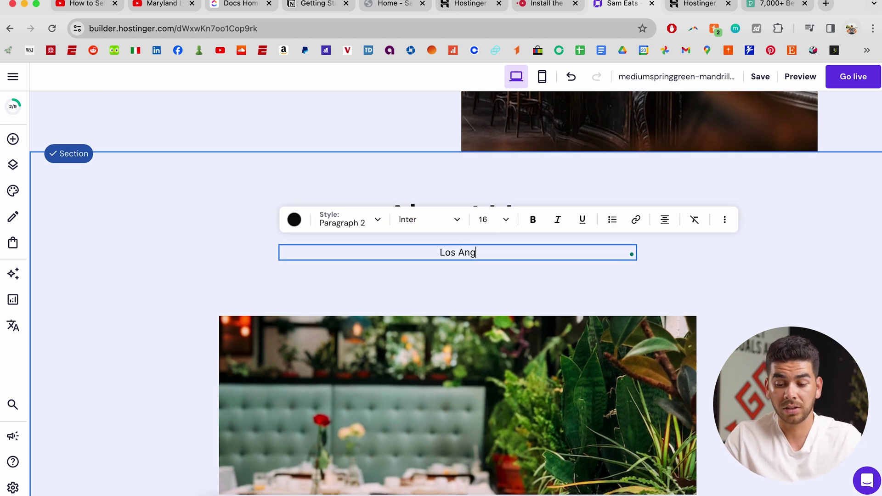
pyautogui.write('eles restauarant')
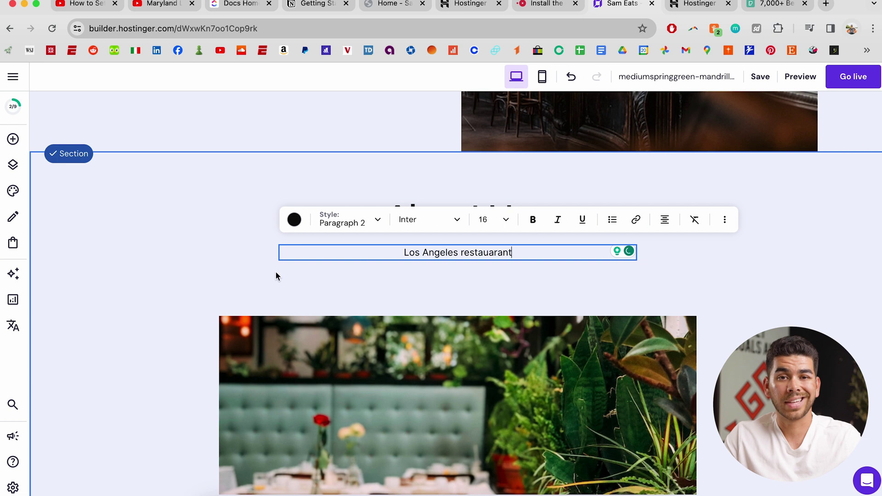
pyautogui.click(761, 76)
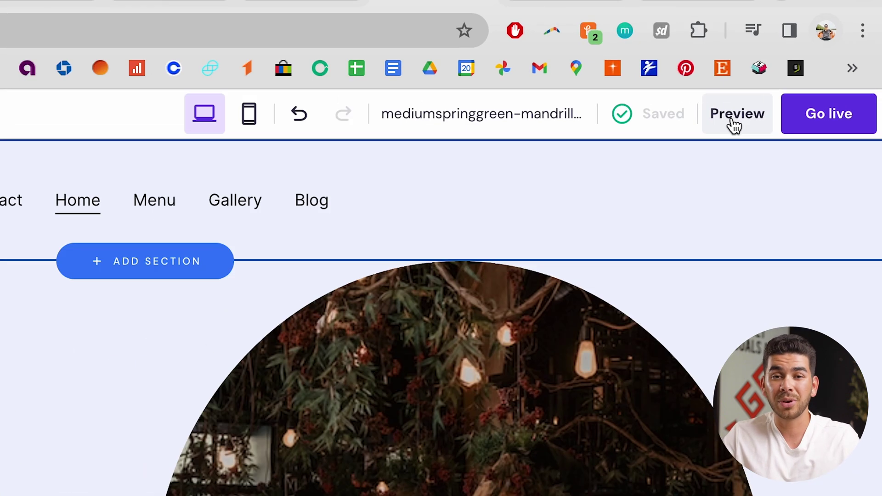
# Preview the Sam Eats home page on desktop, scrolling down and reloading back at the top
pyautogui.click(800, 77)
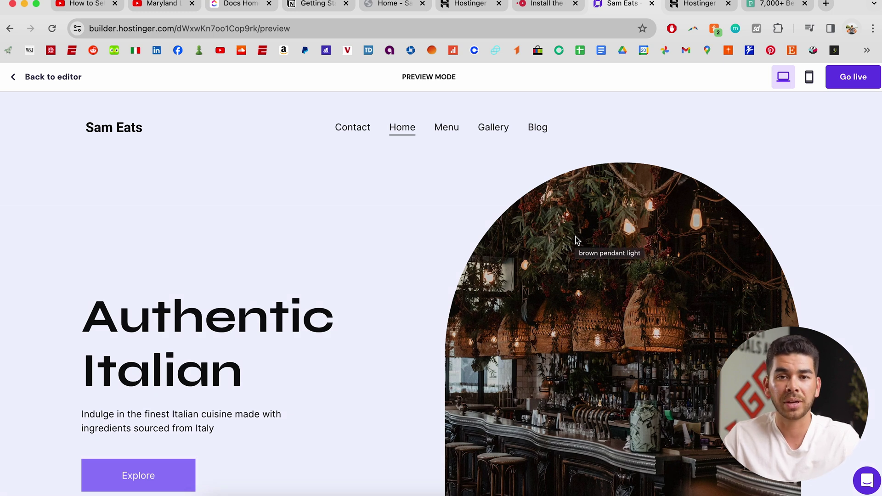
pyautogui.scroll(-8, 576, 237)
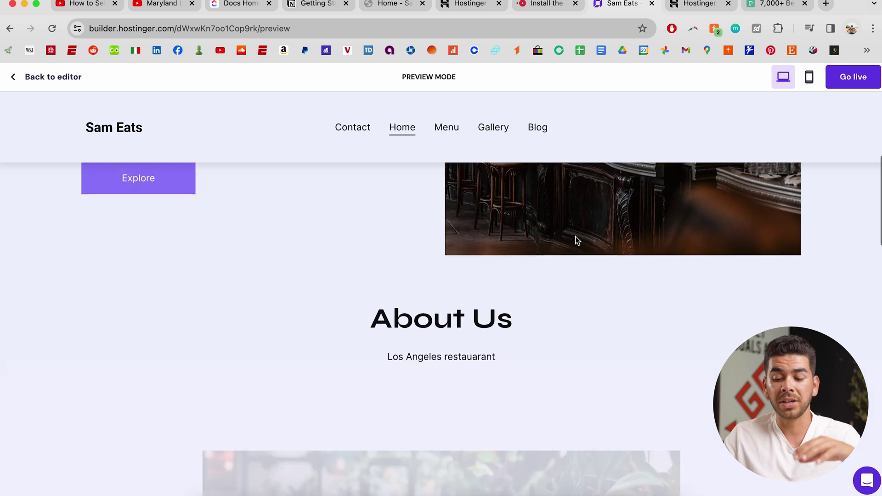
pyautogui.scroll(-10, 575, 237)
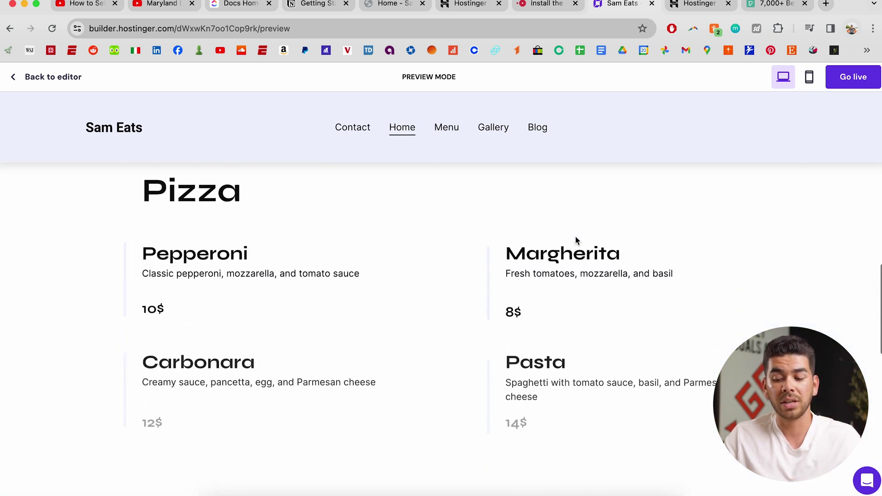
pyautogui.scroll(-5, 575, 237)
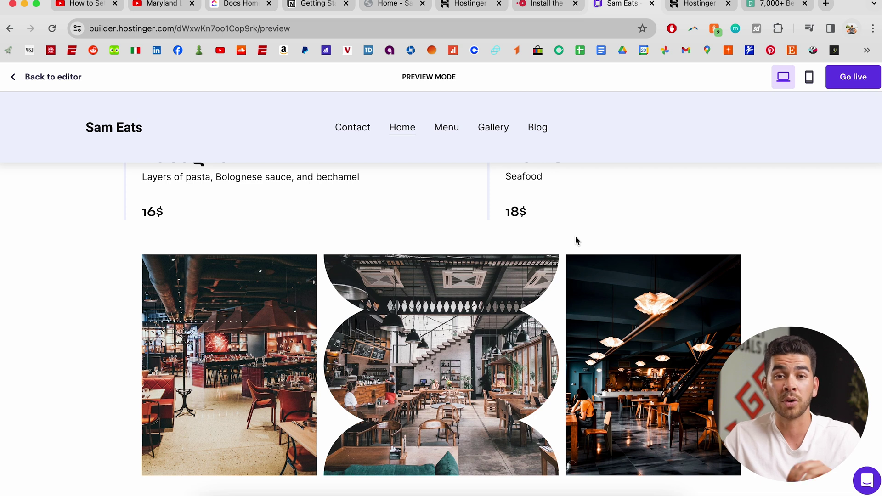
pyautogui.click(784, 82)
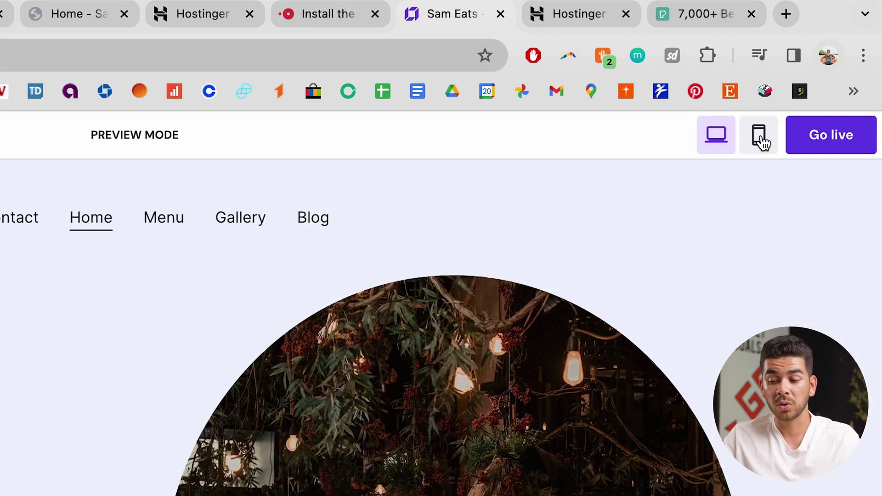
# Show the preview in phone layout and scroll down to the Pizza menu prices
pyautogui.click(810, 79)
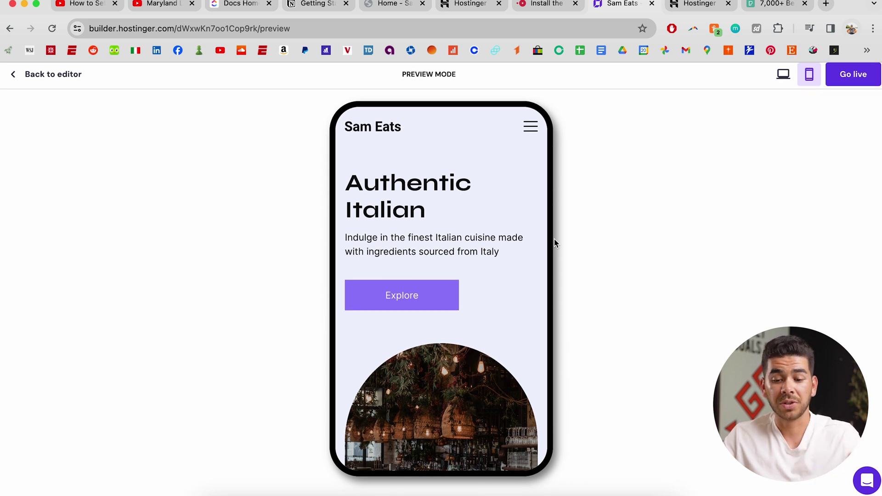
pyautogui.scroll(-2, 461, 283)
pyautogui.scroll(-6, 460, 284)
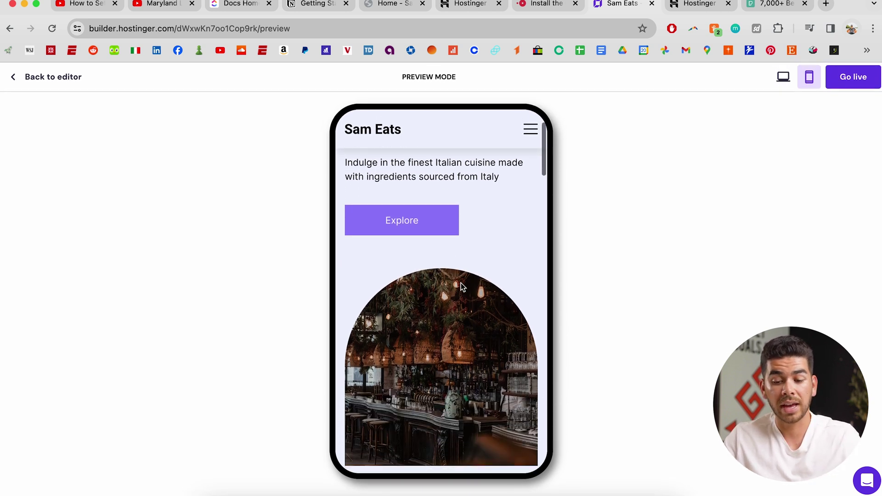
pyautogui.scroll(-8, 462, 285)
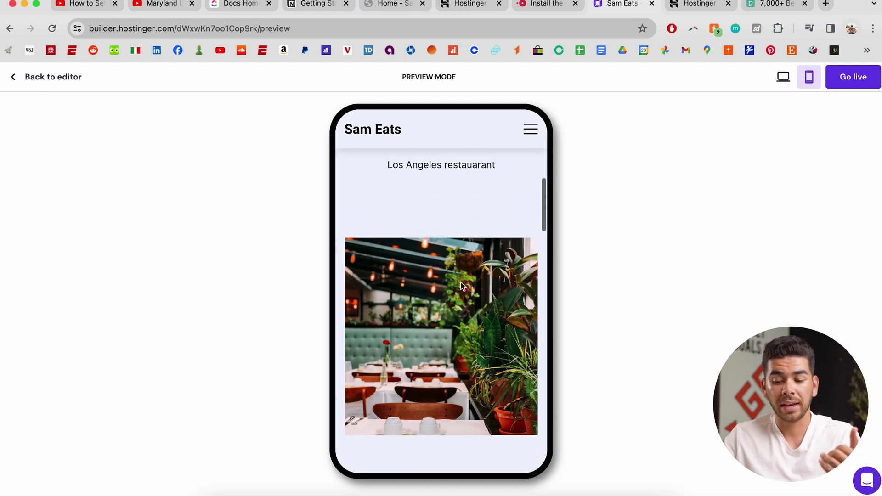
pyautogui.scroll(-8, 462, 285)
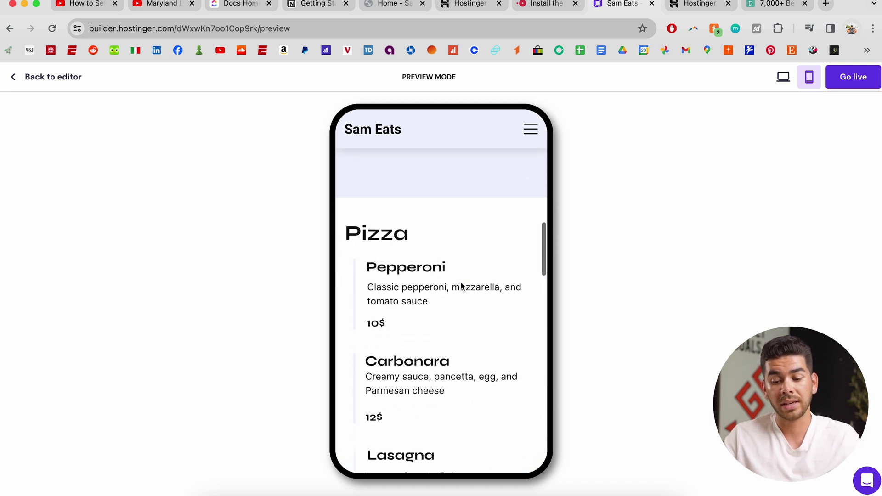
pyautogui.scroll(-4, 461, 285)
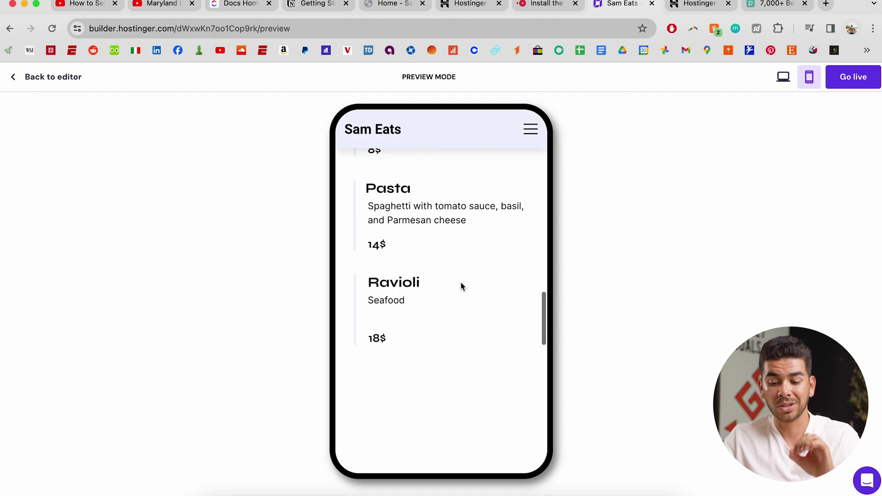